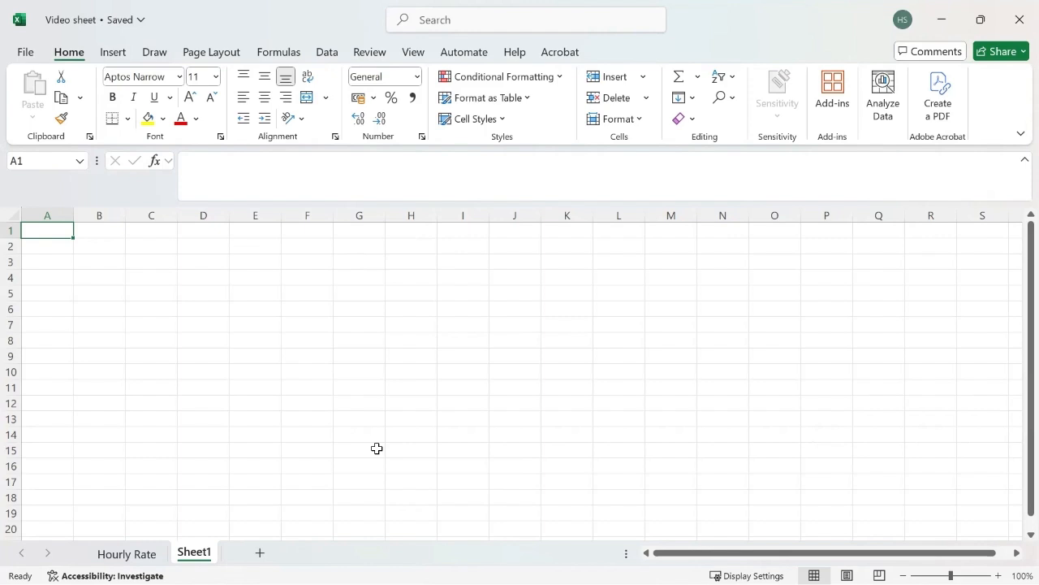
Set the page margins to Narrow and the orientation to Landscape.
{"action": "left_click", "coordinate": [16, 215]}
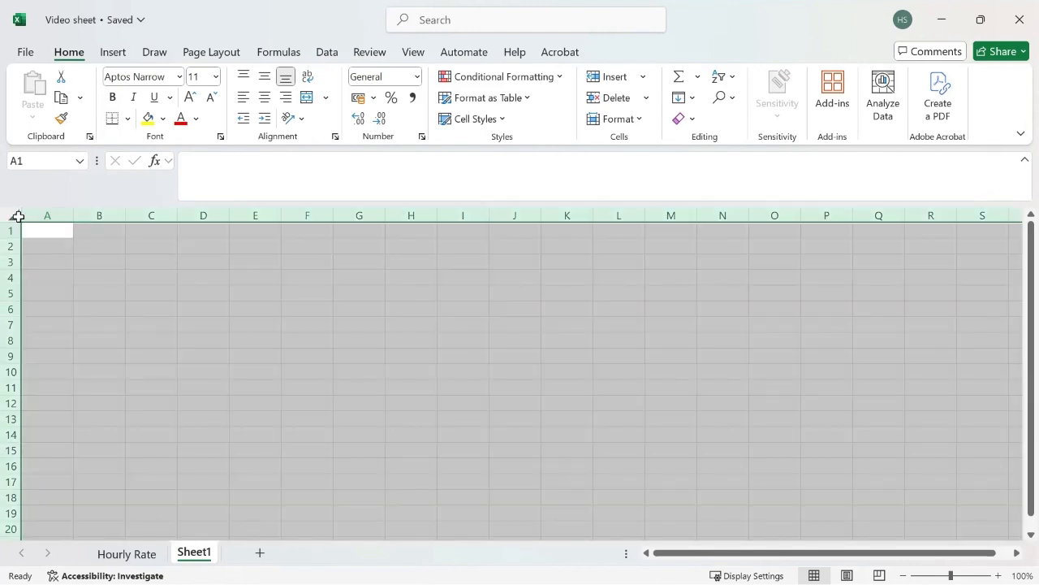
{"action": "left_click", "coordinate": [172, 291]}
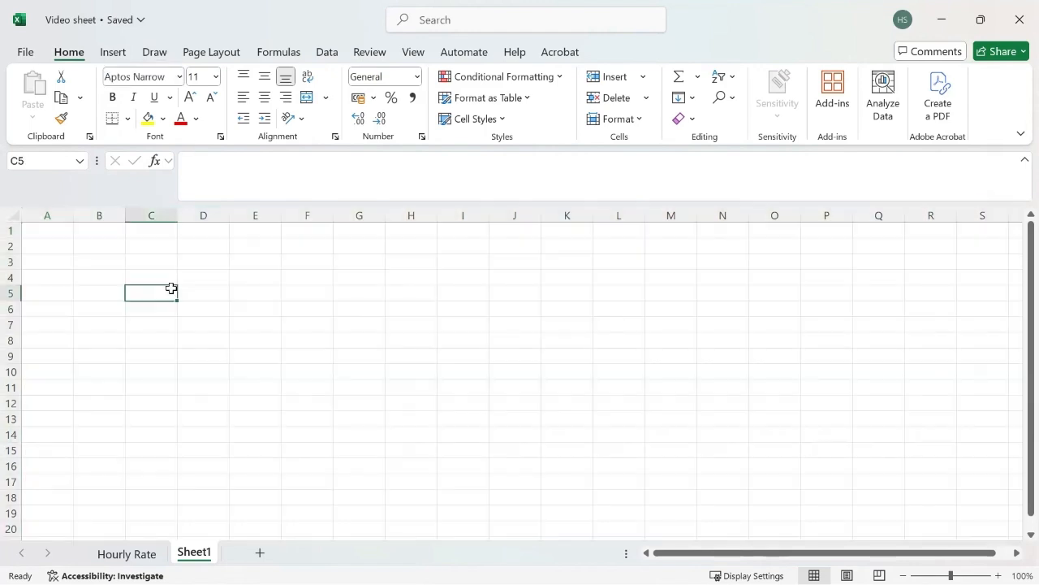
{"action": "left_click", "coordinate": [114, 54]}
{"action": "left_click", "coordinate": [217, 54]}
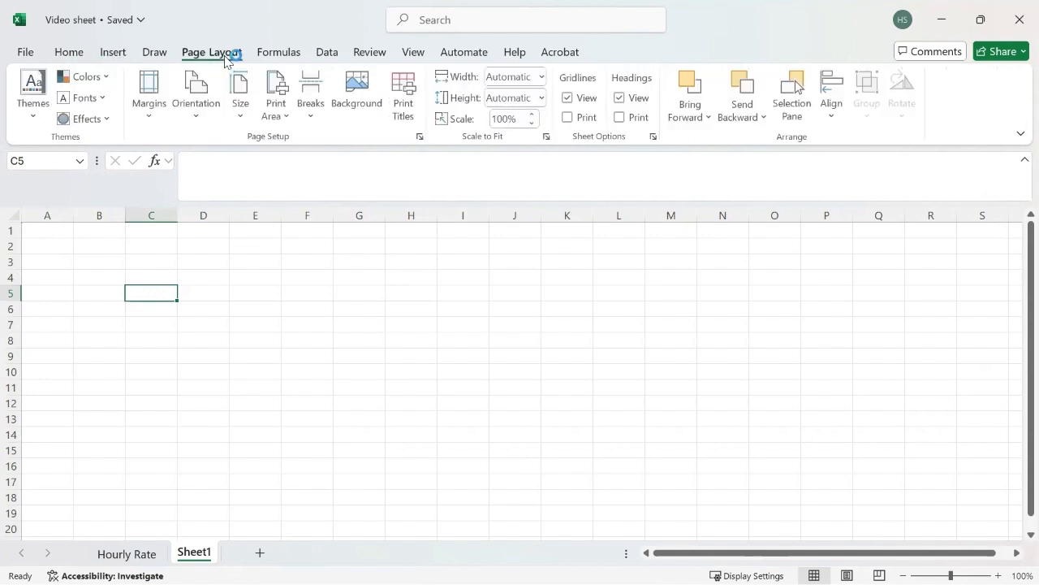
{"action": "left_click", "coordinate": [149, 88]}
{"action": "left_click", "coordinate": [174, 317]}
{"action": "left_click", "coordinate": [203, 105]}
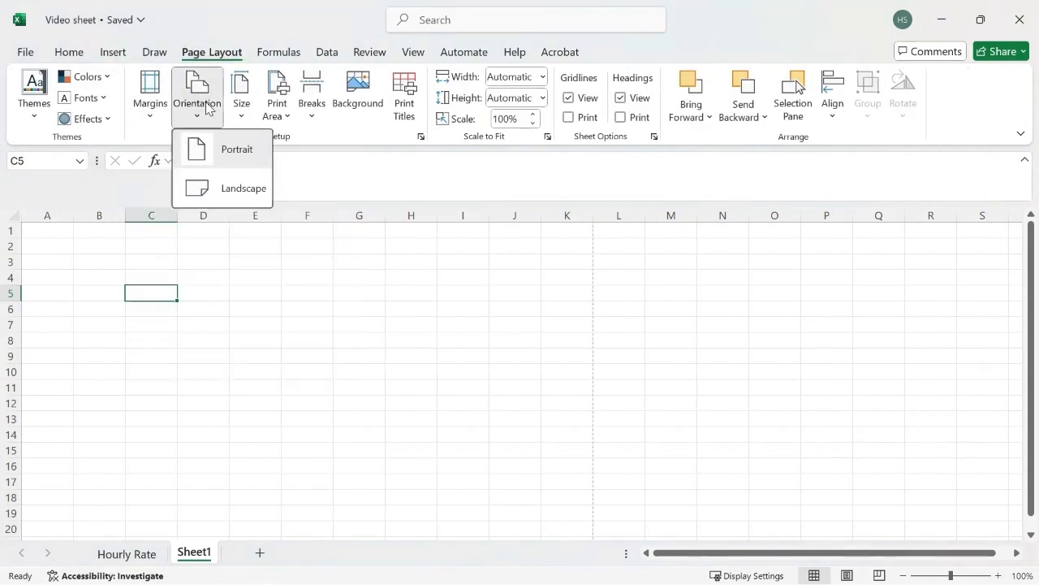
{"action": "left_click", "coordinate": [238, 189]}
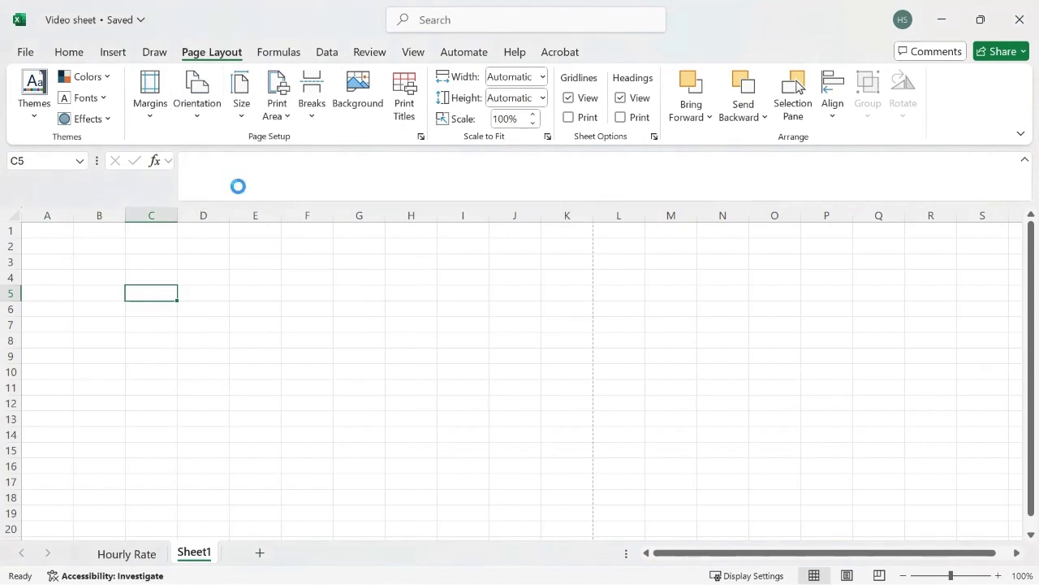
Set the paper size to A4, hide the gridlines and select the whole sheet.
{"action": "left_click", "coordinate": [244, 96]}
{"action": "left_click", "coordinate": [296, 393]}
{"action": "left_click", "coordinate": [568, 98]}
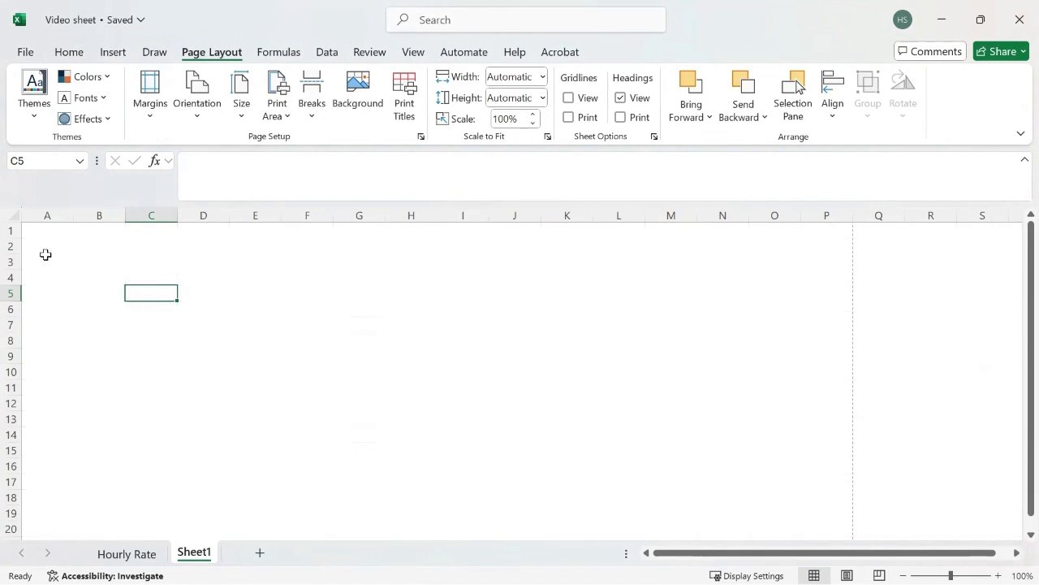
{"action": "left_click", "coordinate": [13, 216]}
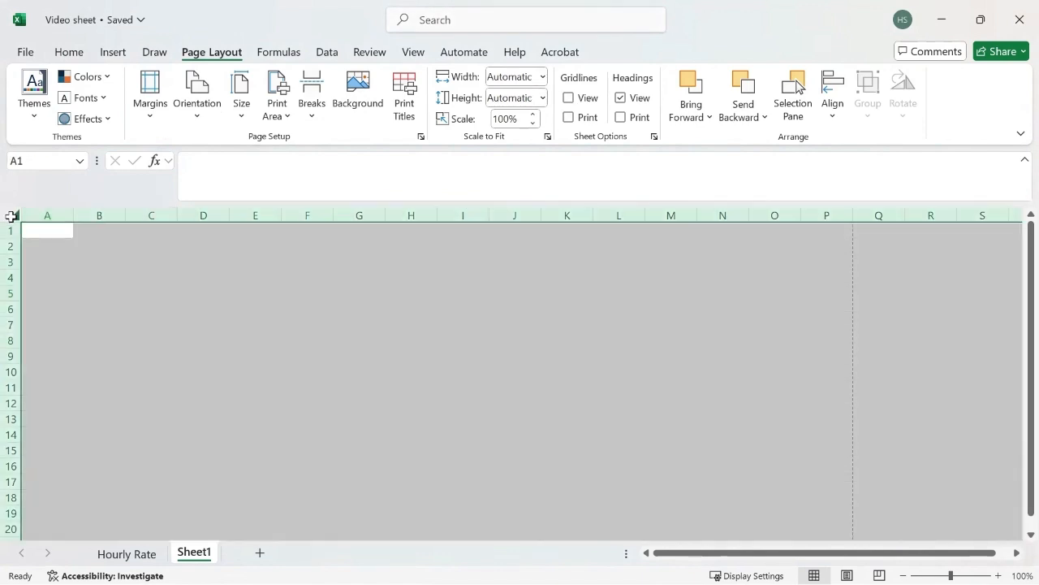
Narrow every column to 4.18 width and zoom out to view whole pages.
{"action": "left_click_drag", "start_coordinate": [73, 215], "coordinate": [37, 216]}
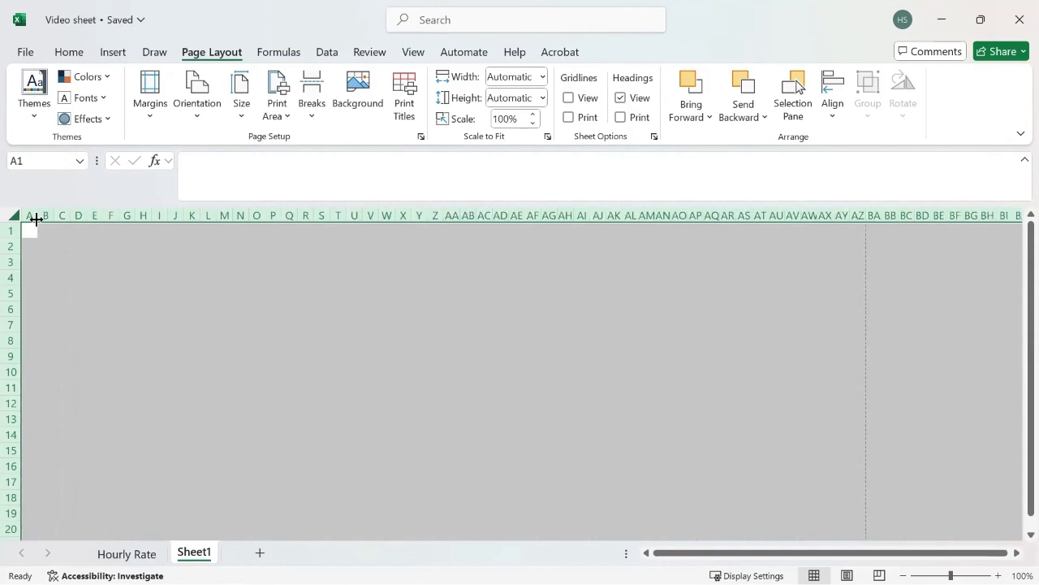
{"action": "left_click", "coordinate": [171, 265]}
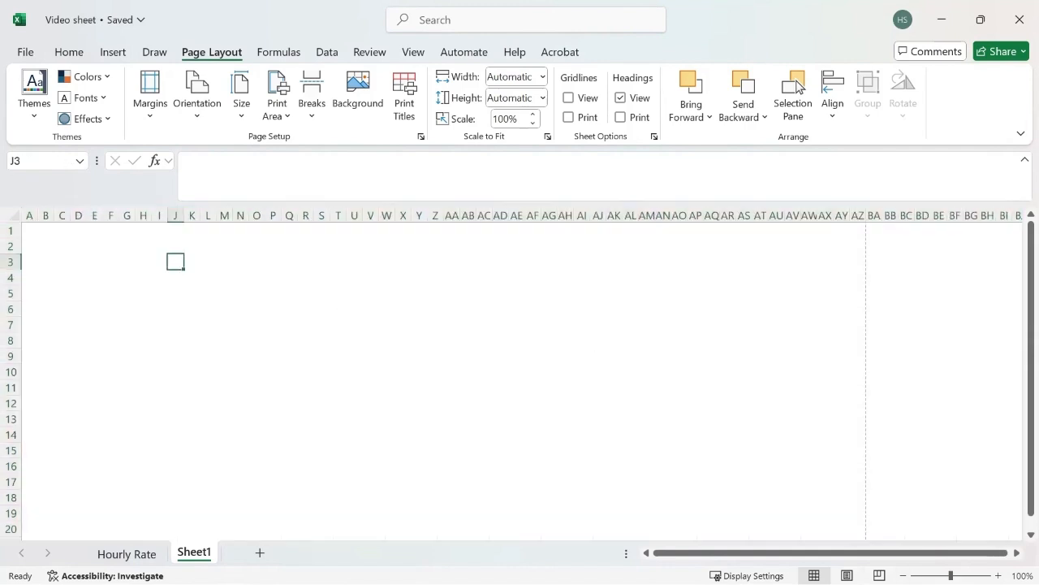
{"action": "left_click", "coordinate": [903, 575]}
{"action": "left_click", "coordinate": [903, 576]}
{"action": "left_click", "coordinate": [903, 576]}
{"action": "left_click", "coordinate": [903, 576]}
{"action": "left_click", "coordinate": [903, 576]}
{"action": "left_click", "coordinate": [903, 575]}
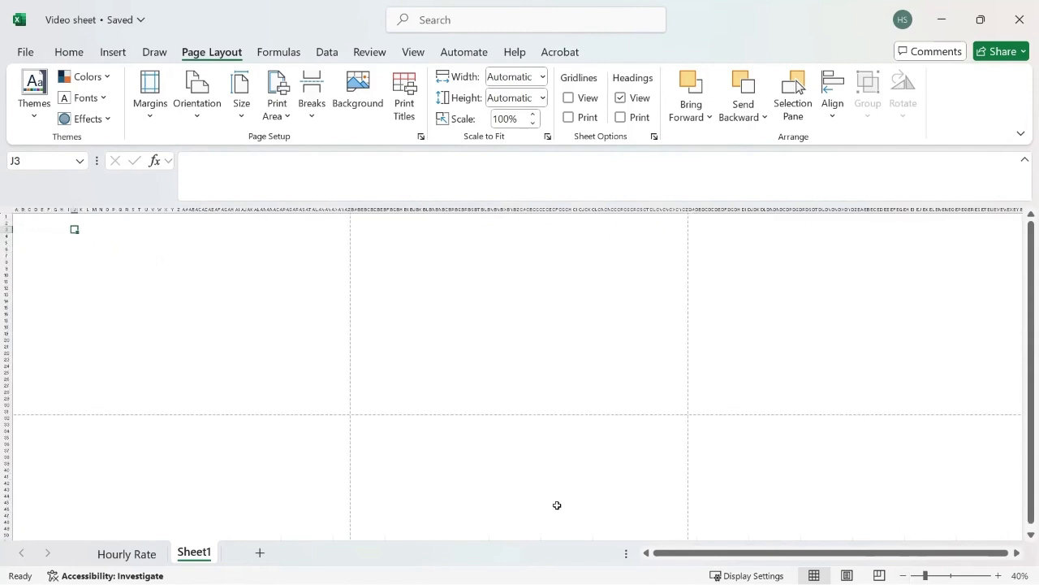
Switch the page to Portrait and select the first page's cell block from A1.
{"action": "left_click", "coordinate": [196, 102]}
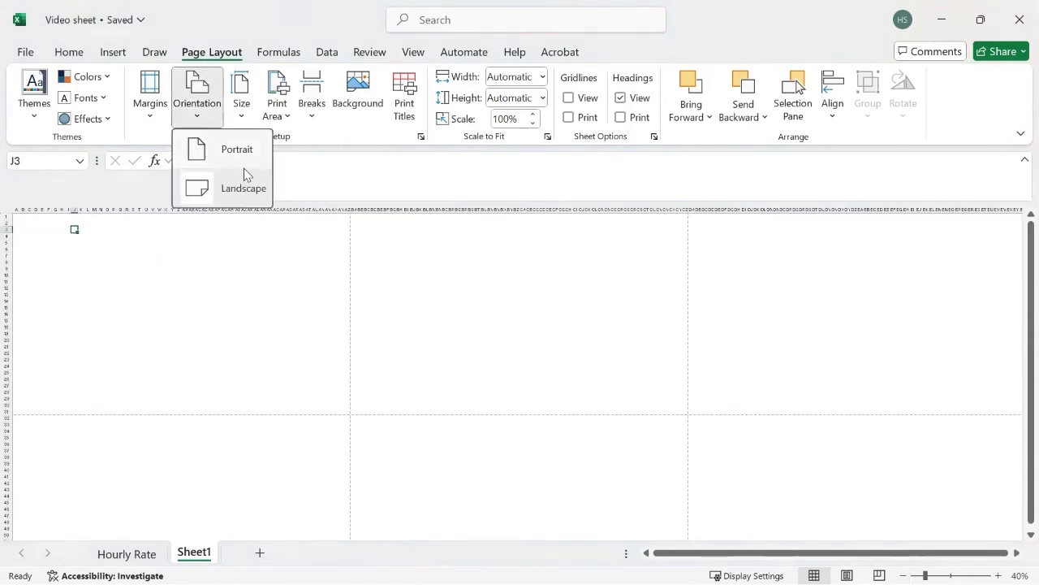
{"action": "left_click", "coordinate": [229, 164]}
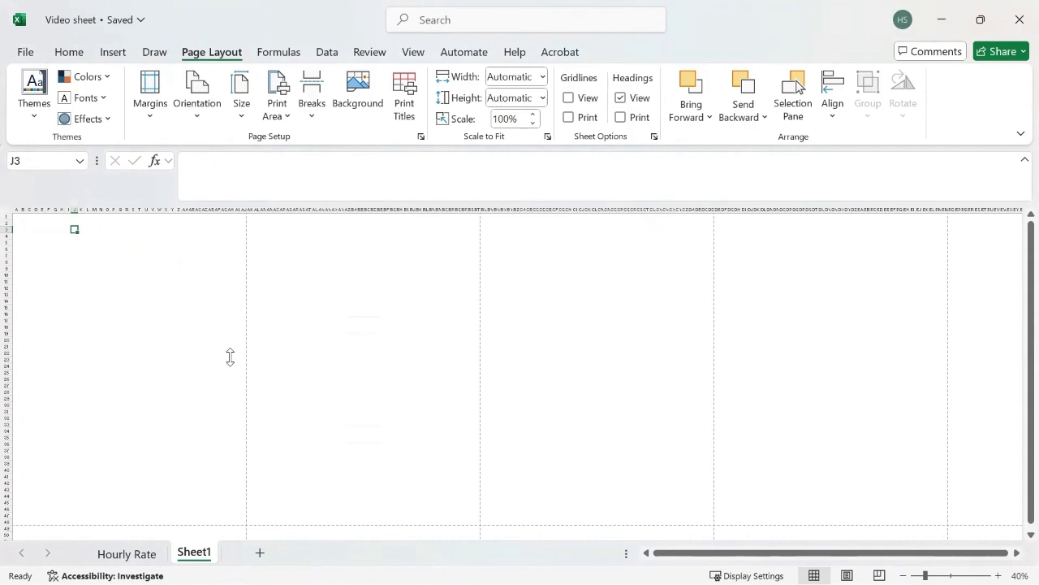
{"action": "mouse_move", "coordinate": [15, 216]}
{"action": "left_mouse_down"}
{"action": "mouse_move", "coordinate": [220, 450]}
{"action": "mouse_move", "coordinate": [228, 508]}
{"action": "mouse_move", "coordinate": [245, 524]}
{"action": "left_mouse_up"}
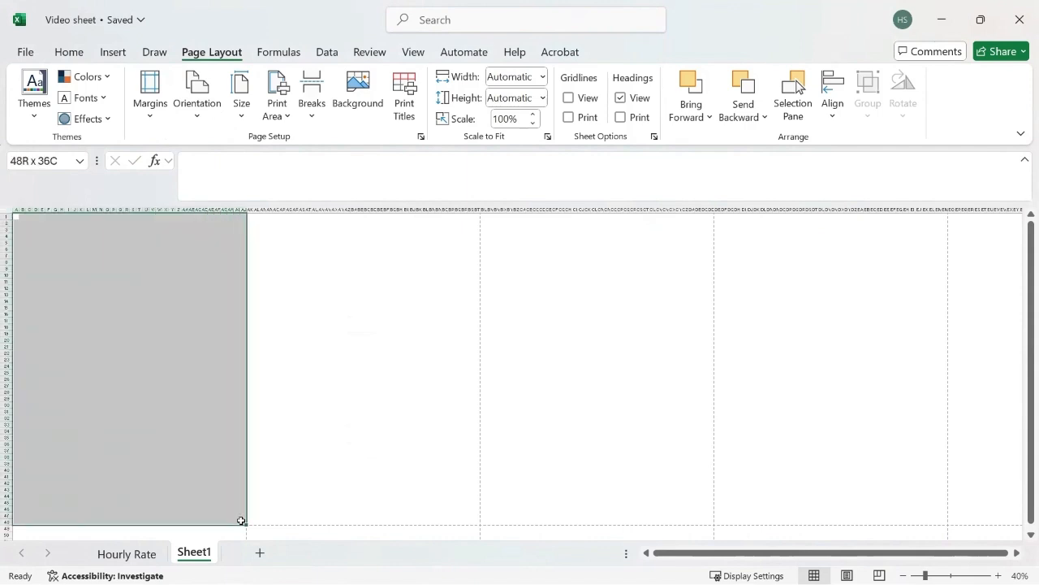
Apply All Borders to the first page's block, columns A through AJ, then zoom back to 100%.
{"action": "left_click", "coordinate": [69, 52]}
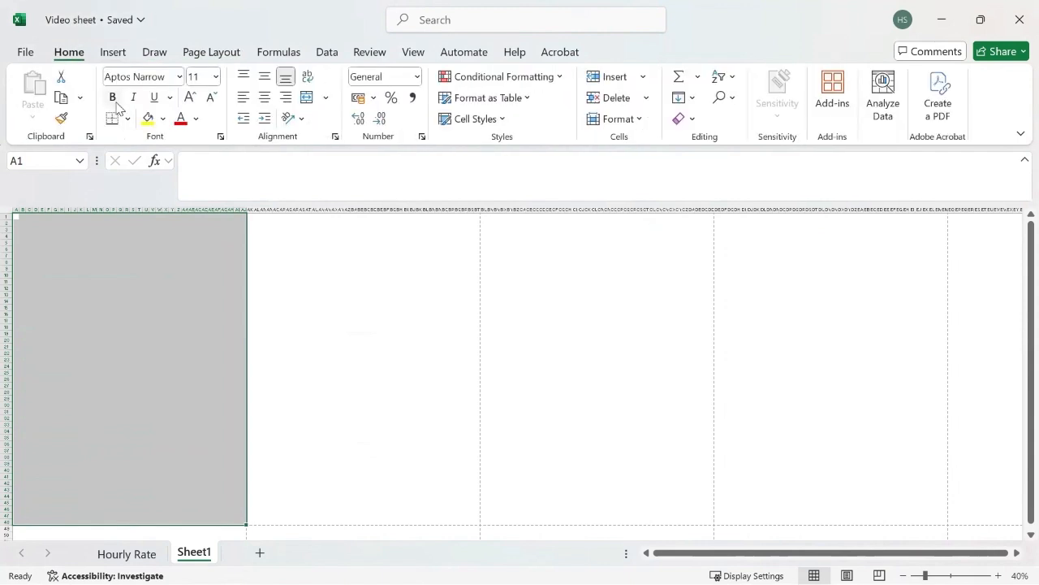
{"action": "left_click", "coordinate": [127, 119]}
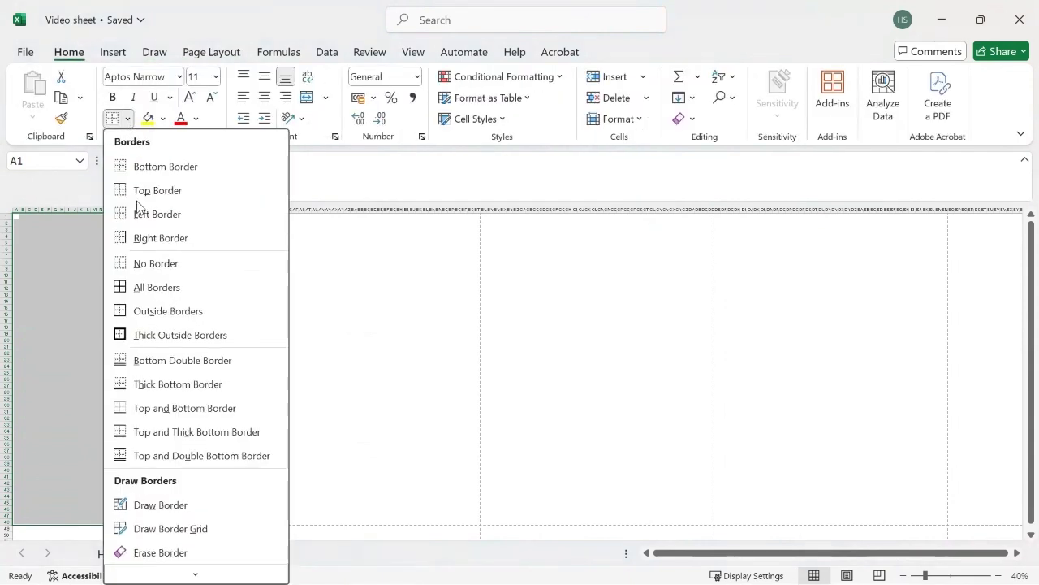
{"action": "left_click", "coordinate": [141, 287]}
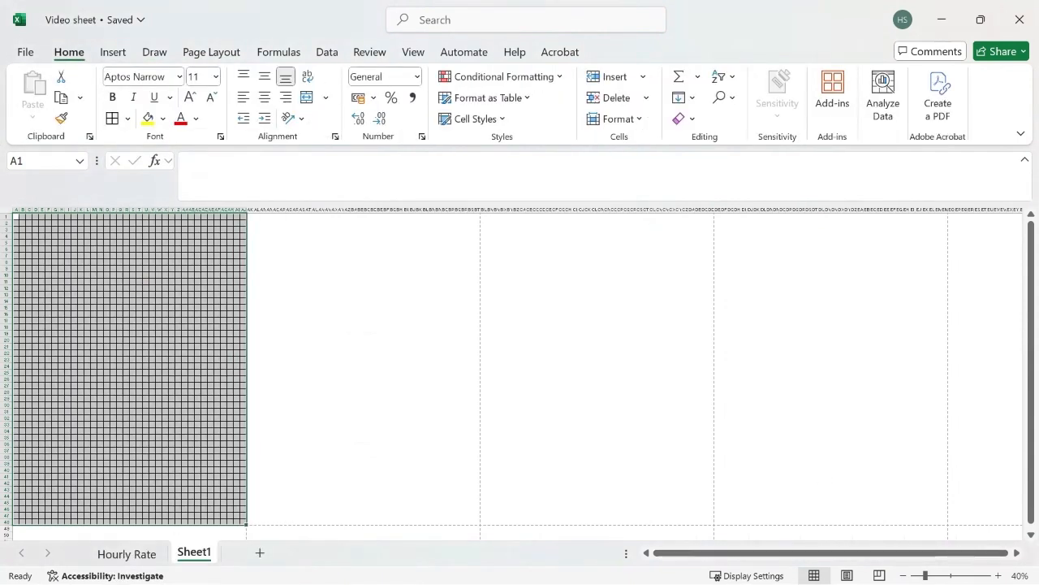
{"action": "left_click", "coordinate": [998, 575]}
{"action": "left_click", "coordinate": [998, 575]}
{"action": "left_click", "coordinate": [998, 575]}
{"action": "left_click", "coordinate": [998, 575]}
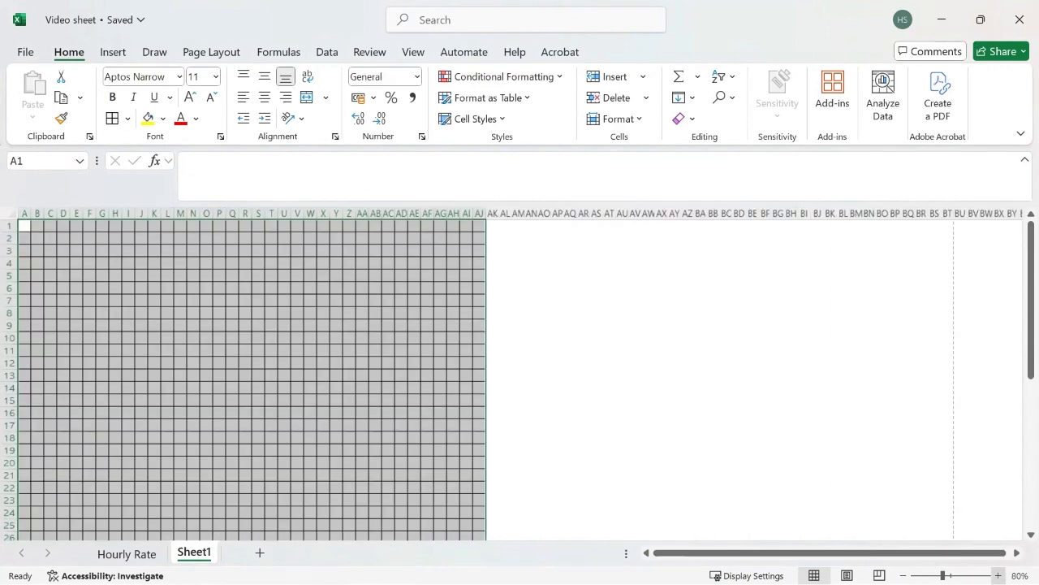
{"action": "left_click", "coordinate": [998, 575]}
{"action": "left_click", "coordinate": [998, 575]}
{"action": "left_click", "coordinate": [736, 454]}
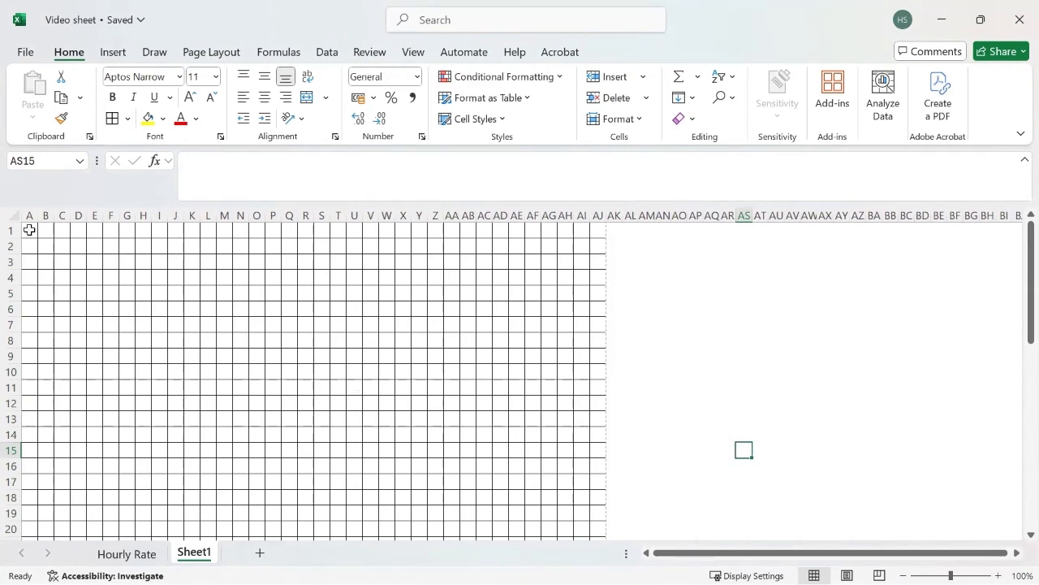
Merge A1:AD1 across and enter the title 'Non-Notifiable Work Order/ Survey/Test sheet/Invoice'.
{"action": "left_click_drag", "start_coordinate": [29, 230], "coordinate": [493, 230]}
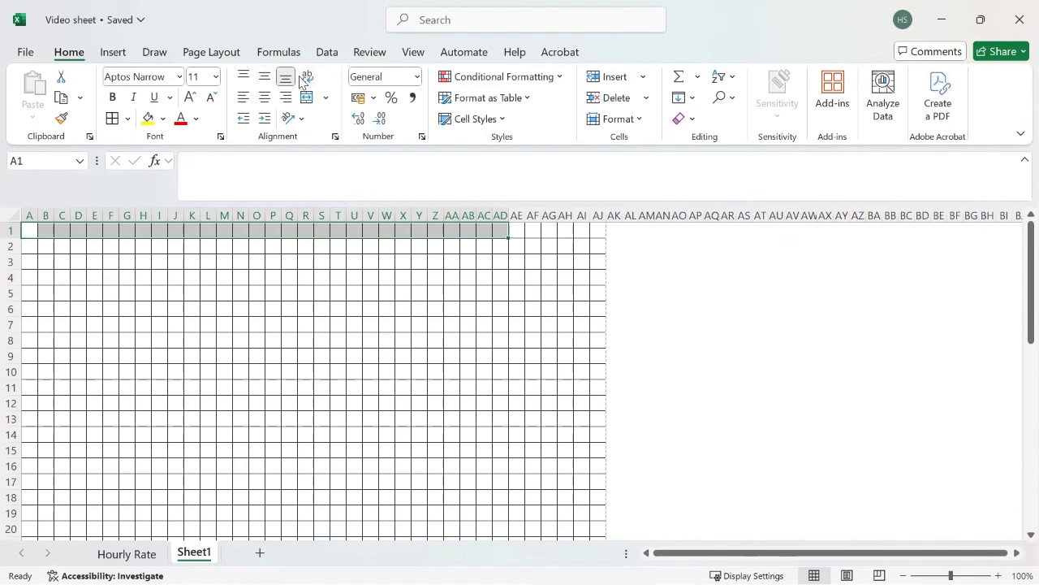
{"action": "left_click", "coordinate": [328, 98]}
{"action": "left_click", "coordinate": [345, 145]}
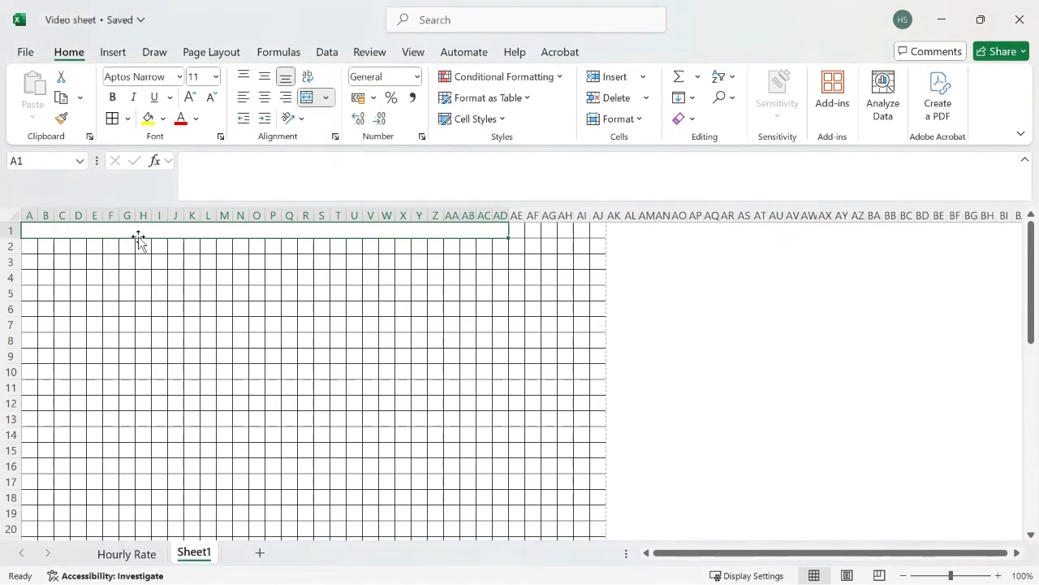
{"action": "type", "text": "Non-"}
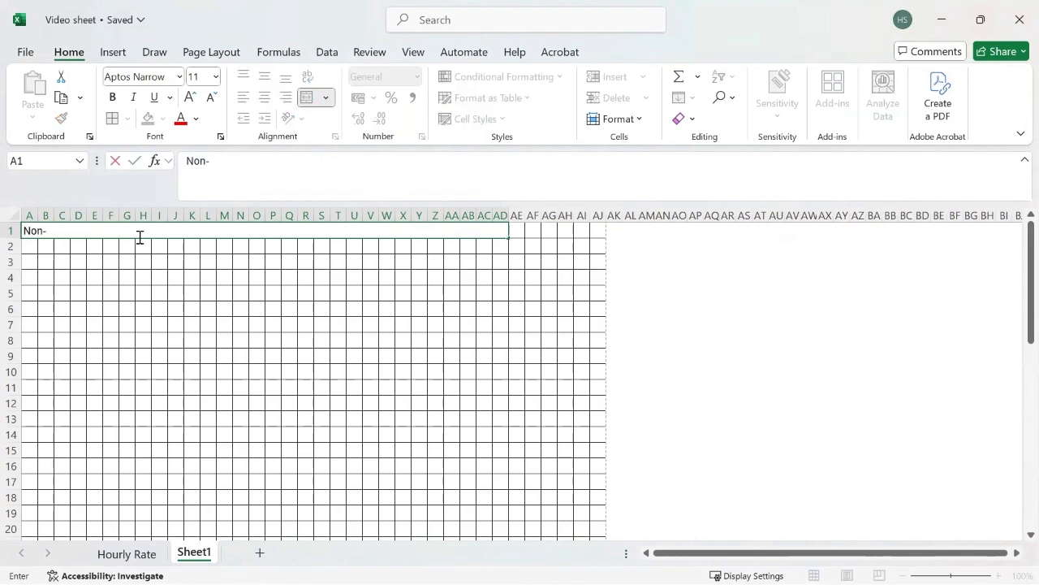
{"action": "type", "text": "No"}
{"action": "type", "text": "tifiable w"}
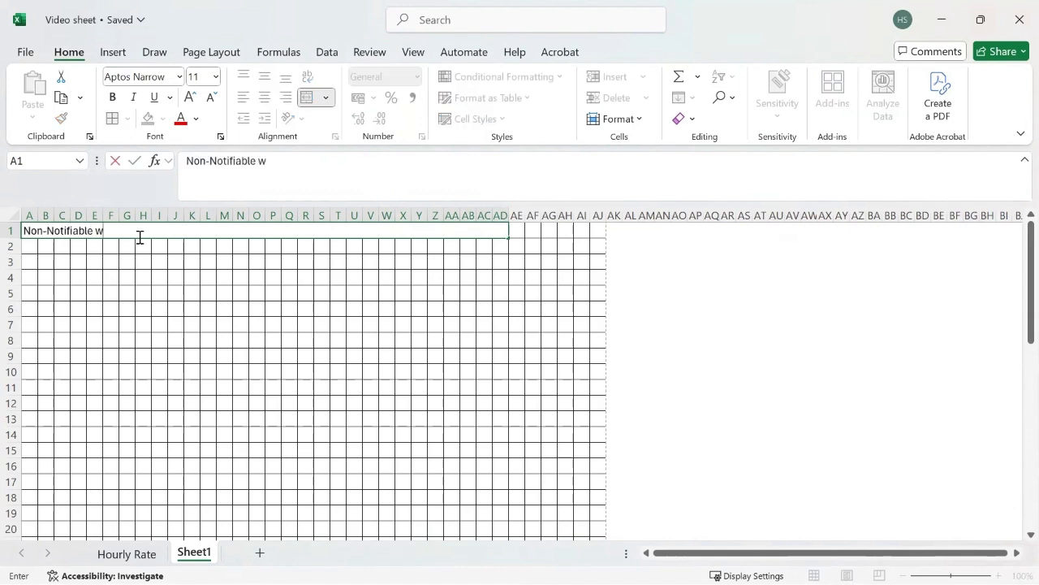
{"action": "key", "text": "BackSpace"}
{"action": "type", "text": "Work Order/ Surve"}
{"action": "key", "text": "BackSpace"}
{"action": "type", "text": "vey/"}
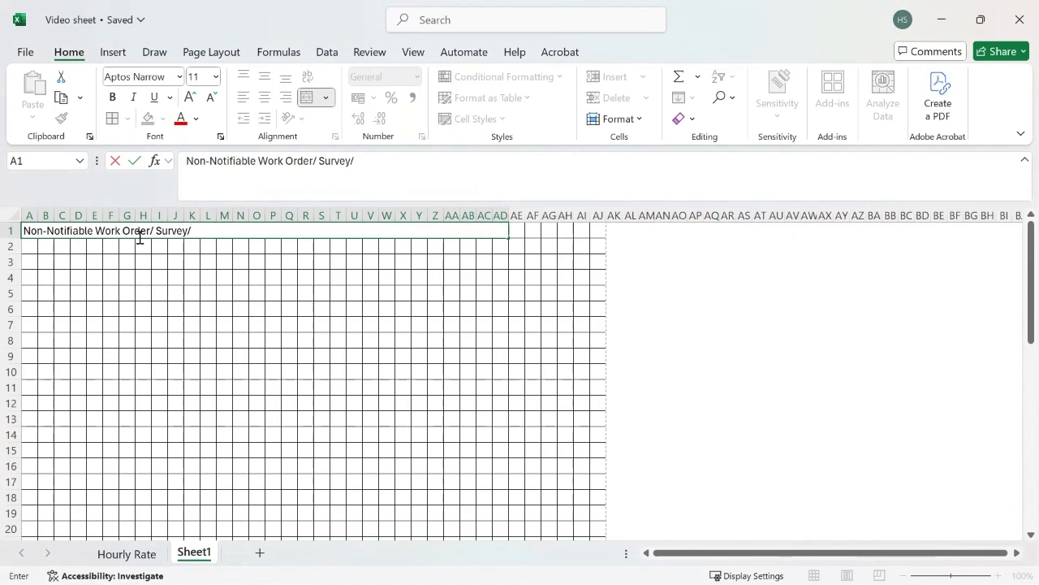
{"action": "type", "text": "Test sheet/In"}
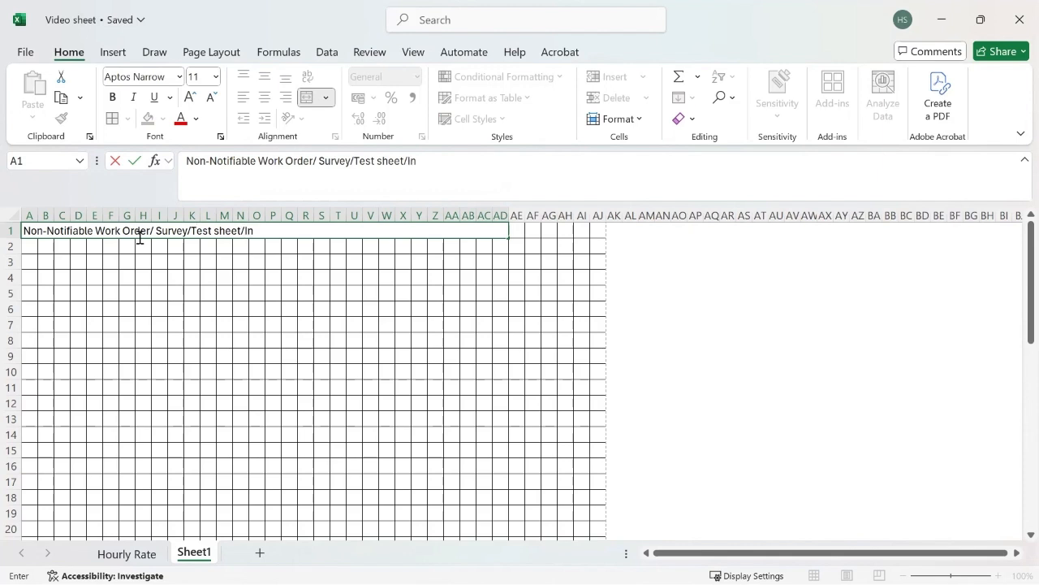
{"action": "type", "text": "voice"}
{"action": "left_click_drag", "start_coordinate": [515, 231], "coordinate": [549, 231]}
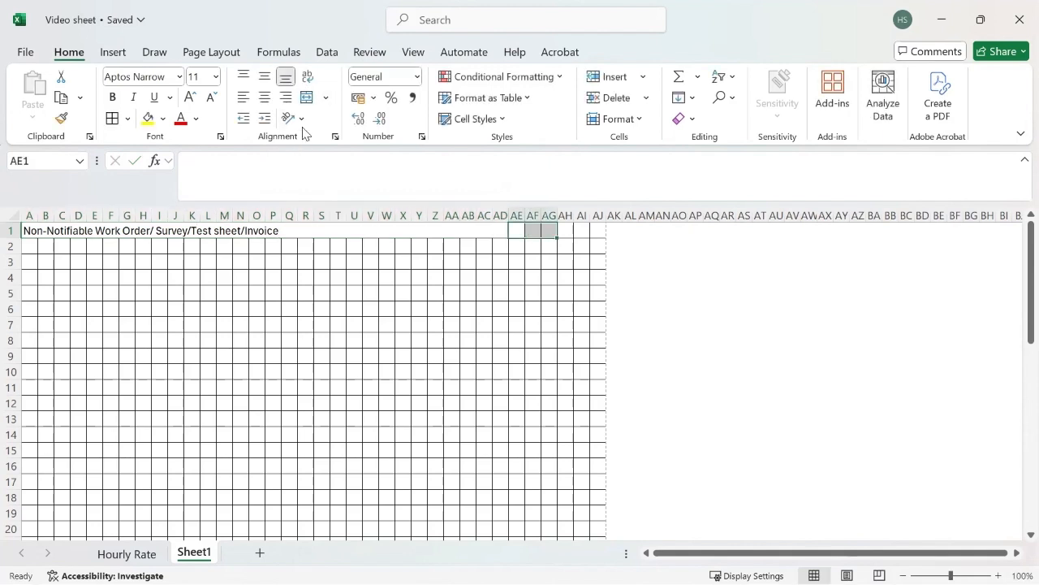
Merge AE1:AG1 and label it 'Job No.'.
{"action": "left_click", "coordinate": [306, 98]}
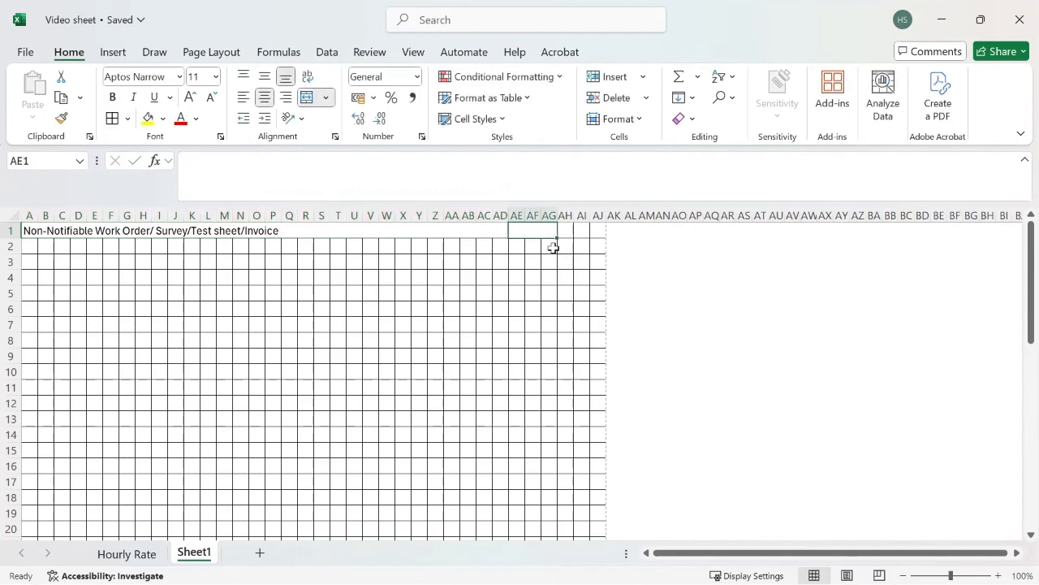
{"action": "type", "text": "Job"}
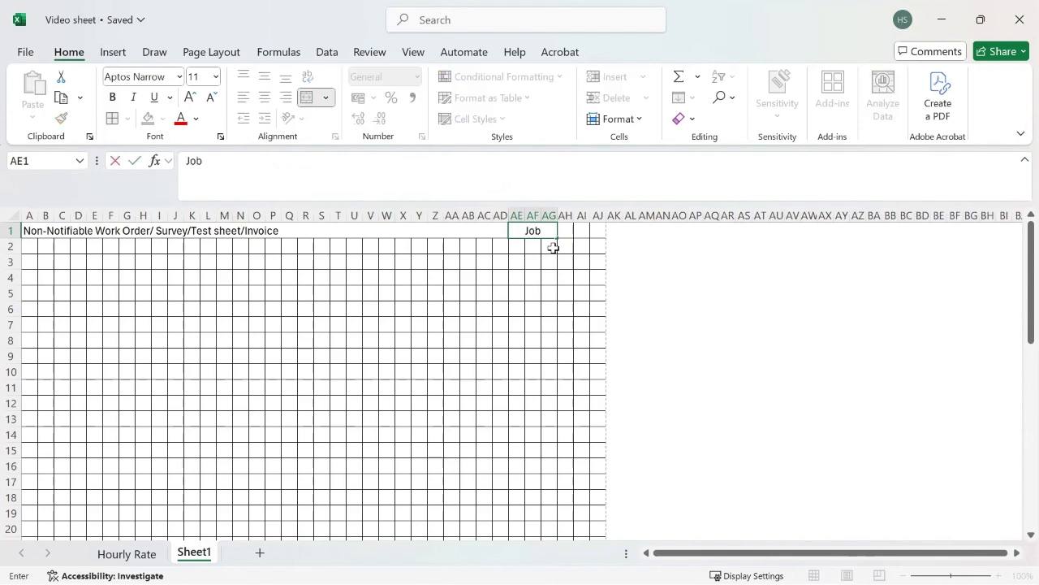
{"action": "type", "text": " No."}
{"action": "left_click_drag", "start_coordinate": [569, 231], "coordinate": [598, 230]}
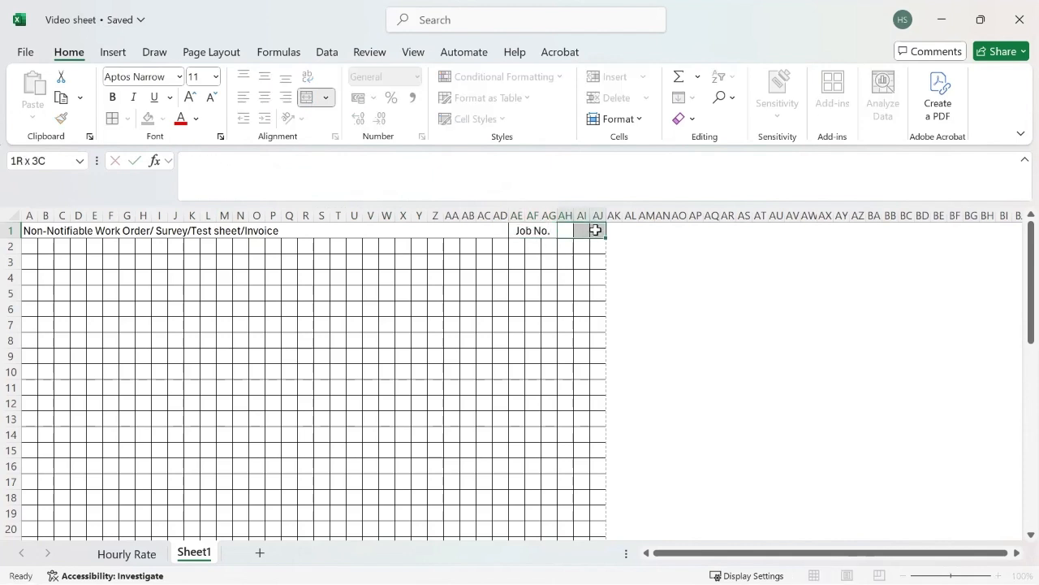
Merge AH1:AJ1, enter the job number, then select the merged title cell.
{"action": "left_click", "coordinate": [307, 98]}
{"action": "type", "text": "109274735"}
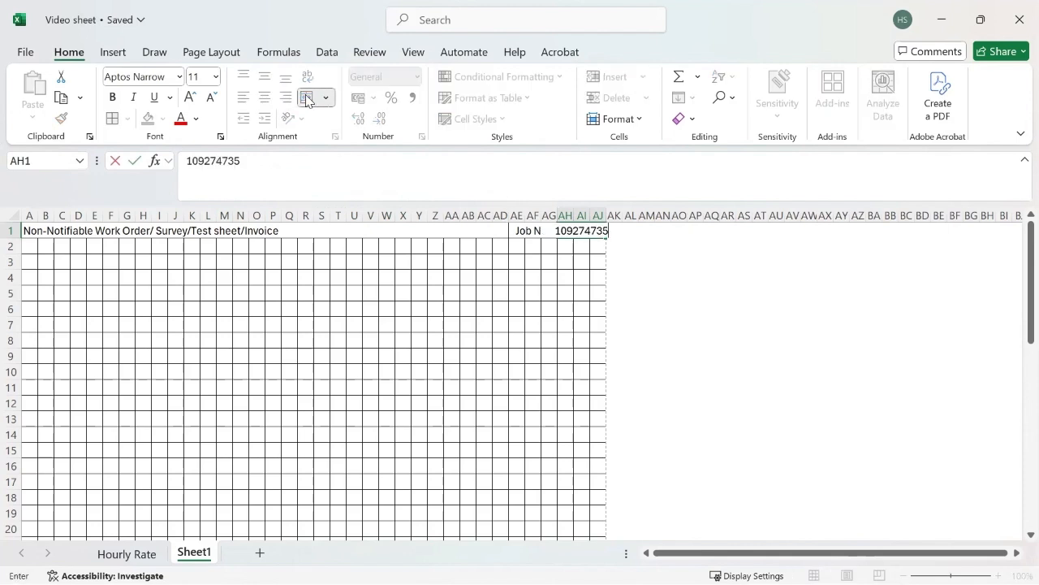
{"action": "key", "text": "BackSpace"}
{"action": "key", "text": "BackSpace"}
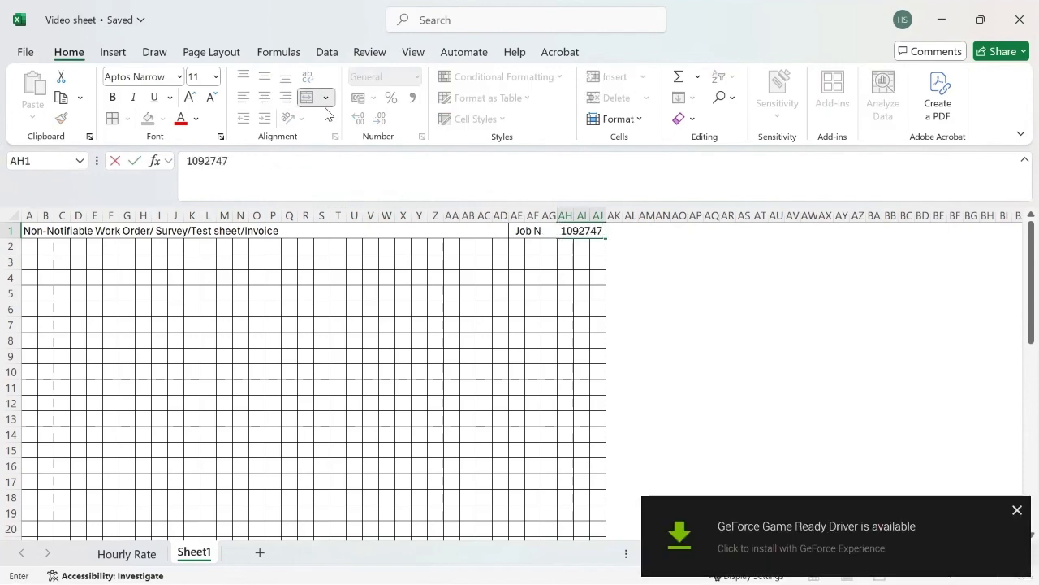
{"action": "left_click", "coordinate": [272, 294]}
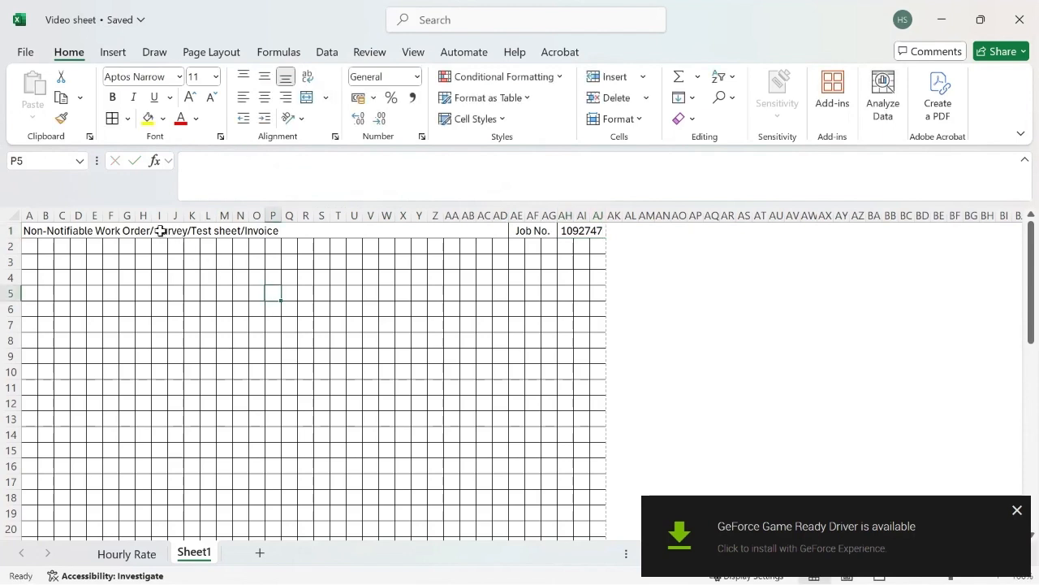
{"action": "left_click_drag", "start_coordinate": [160, 233], "coordinate": [523, 231]}
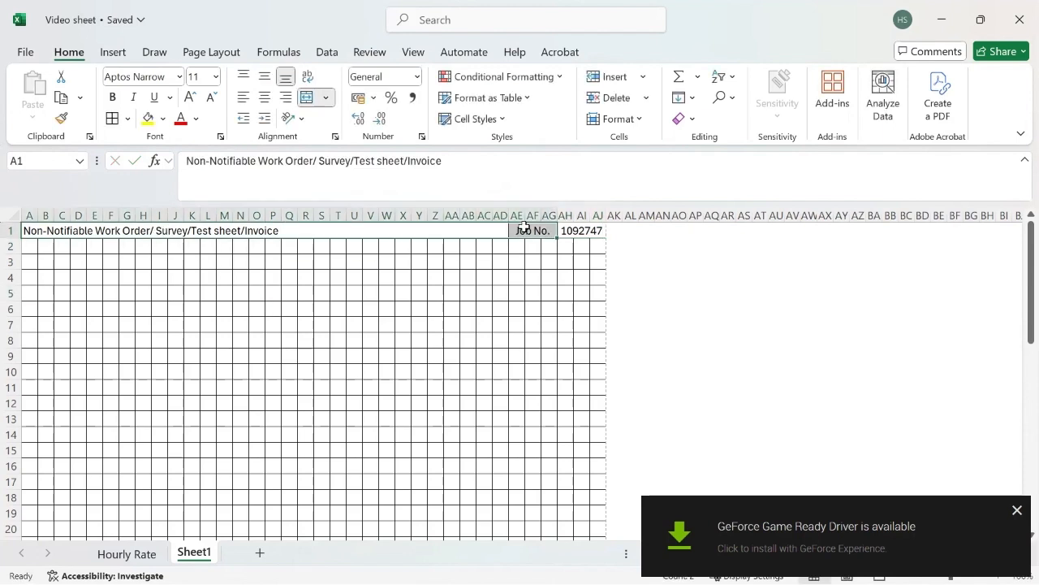
{"action": "left_click", "coordinate": [407, 230]}
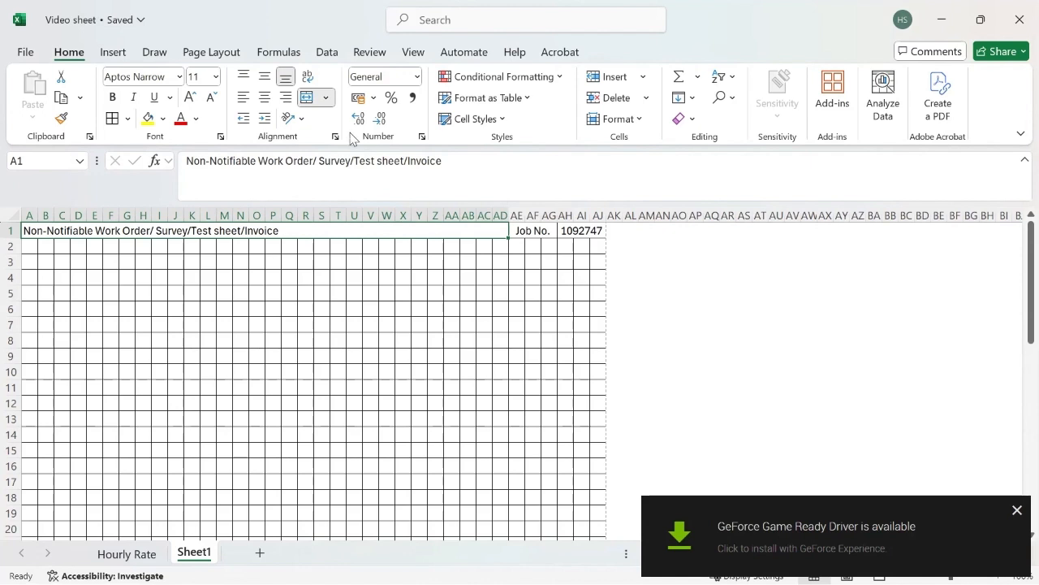
Fill the title cell red and make its text bold.
{"action": "left_click", "coordinate": [163, 119]}
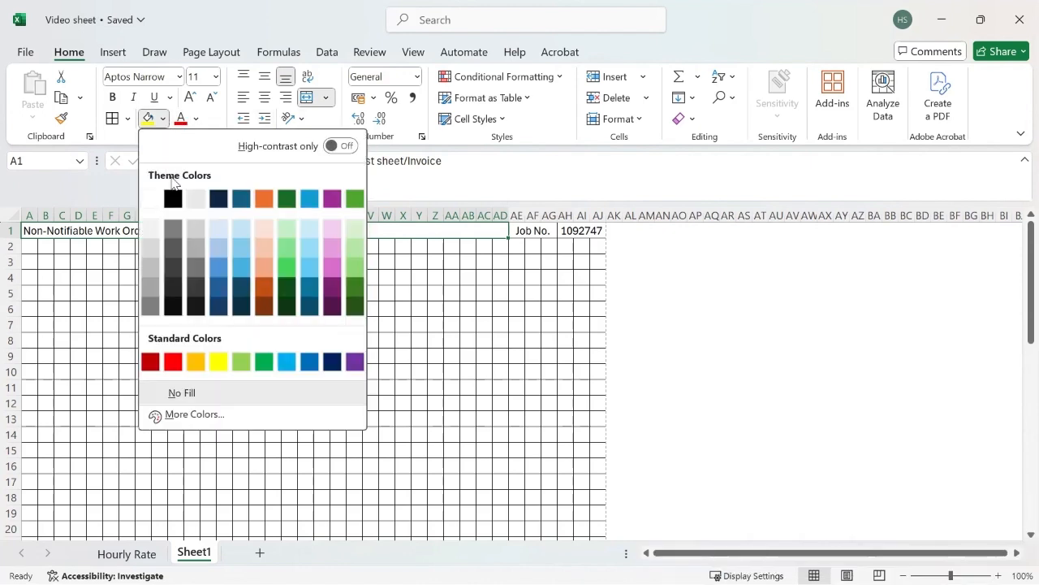
{"action": "left_click", "coordinate": [171, 363]}
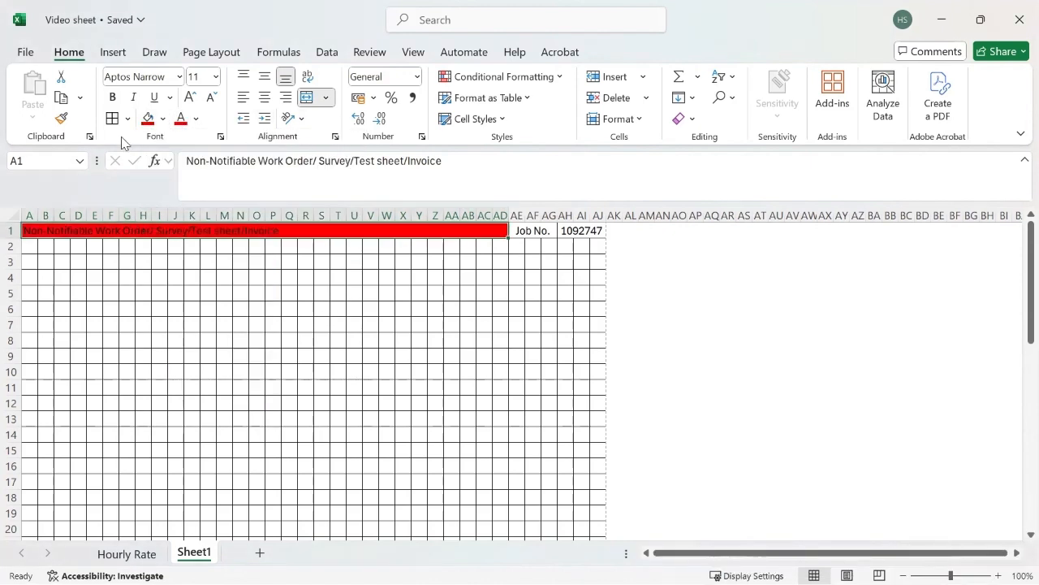
{"action": "left_click", "coordinate": [112, 97]}
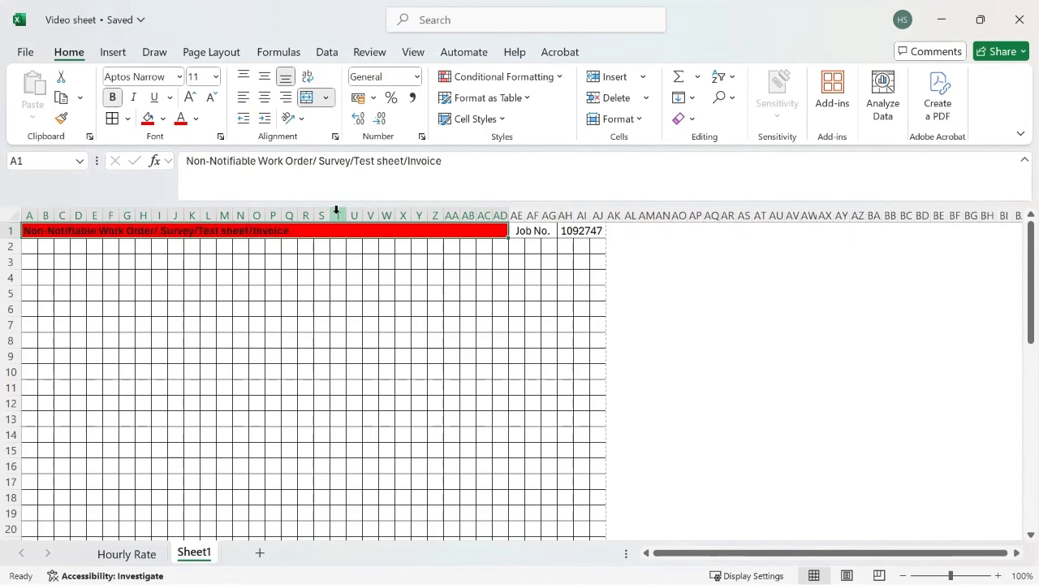
Give the Job No. cell a light orange theme fill.
{"action": "left_click", "coordinate": [520, 234]}
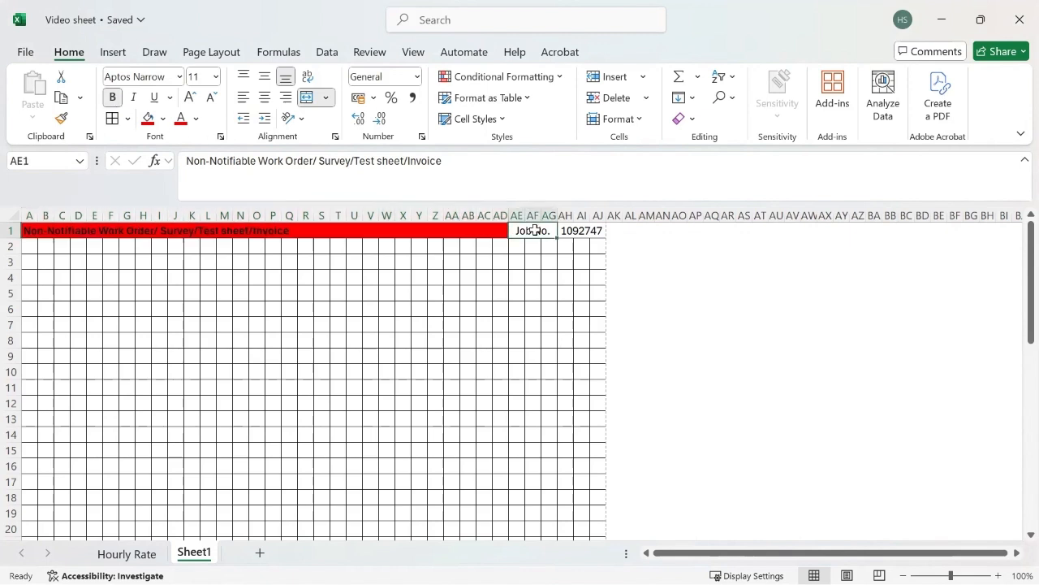
{"action": "left_click", "coordinate": [163, 121]}
{"action": "left_click", "coordinate": [262, 251]}
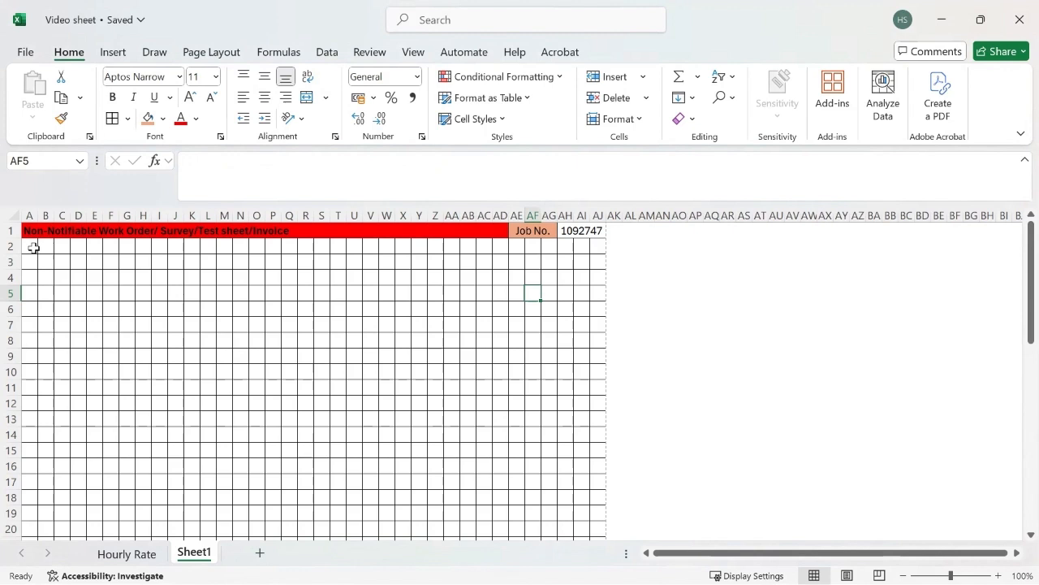
Merge A2:F2 across, label it 'Client Name:' and begin typing Address in A3.
{"action": "left_click_drag", "start_coordinate": [33, 248], "coordinate": [106, 246]}
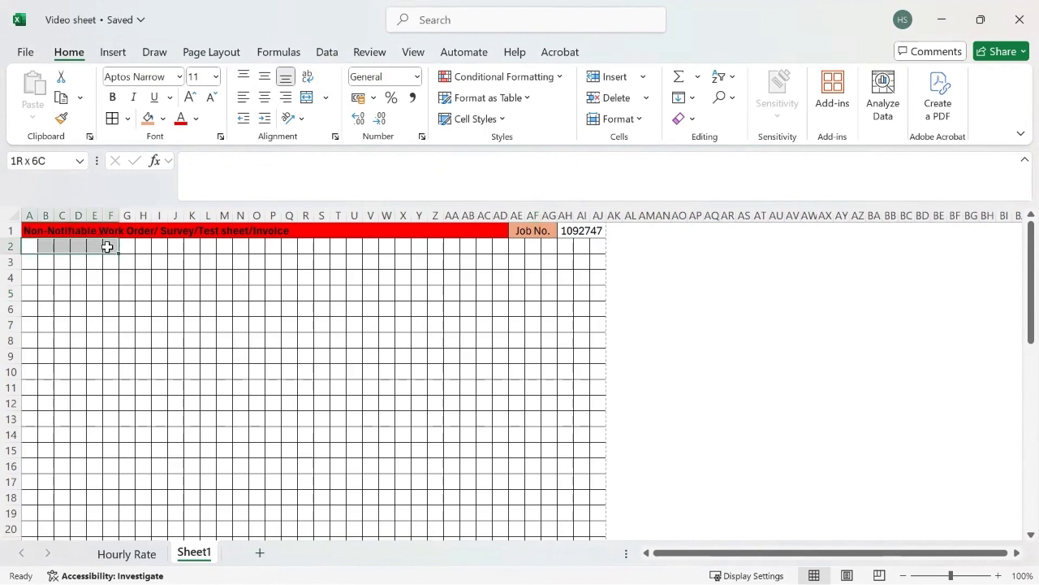
{"action": "left_click", "coordinate": [327, 99]}
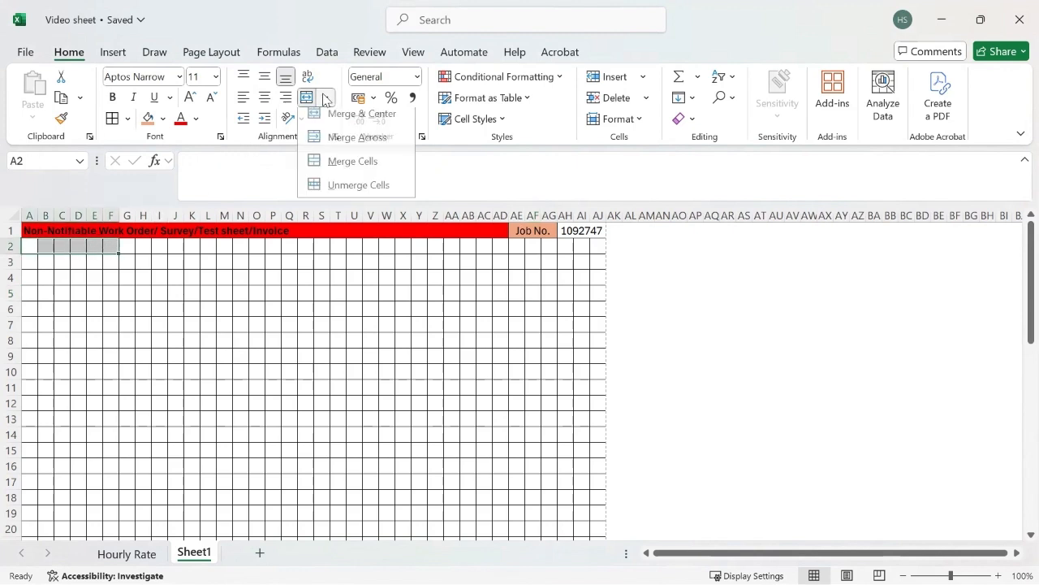
{"action": "left_click", "coordinate": [341, 144]}
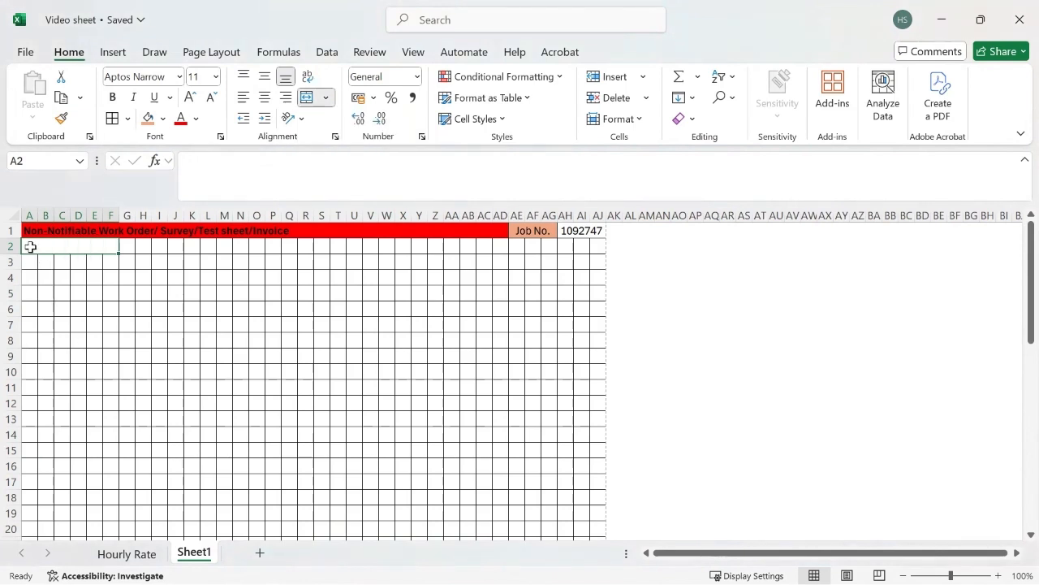
{"action": "type", "text": "Num"}
{"action": "key", "text": "BackSpace"}
{"action": "key", "text": "BackSpace"}
{"action": "key", "text": "BackSpace"}
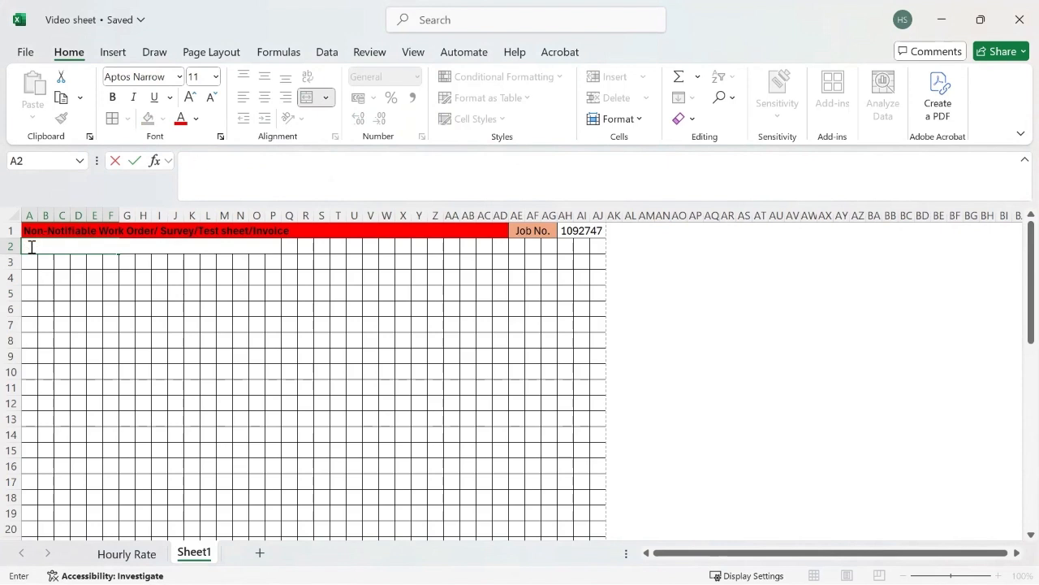
{"action": "type", "text": "Client Name:"}
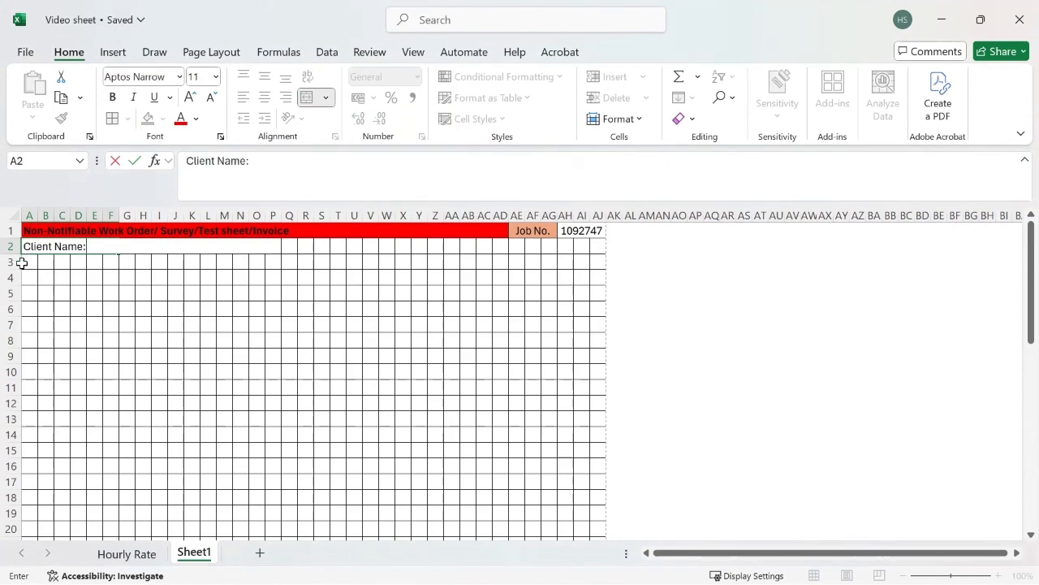
{"action": "left_click", "coordinate": [28, 261]}
{"action": "type", "text": "Add"}
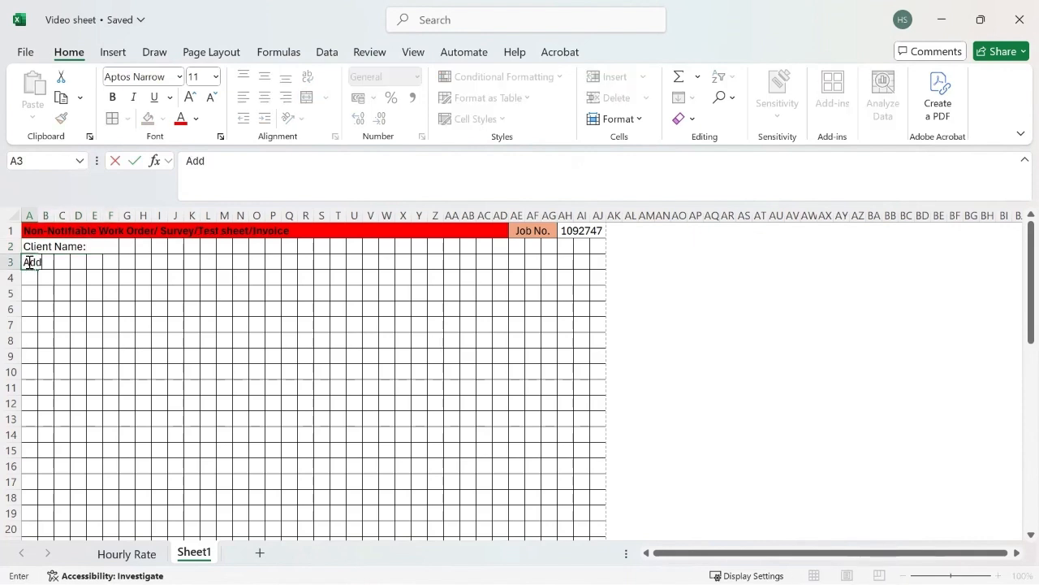
{"action": "type", "text": "eress:"}
Enter 'Address:', 'Post code' and 'Phone:' in A3–A5 and start 'Email address:' in A6.
{"action": "key", "text": "Return"}
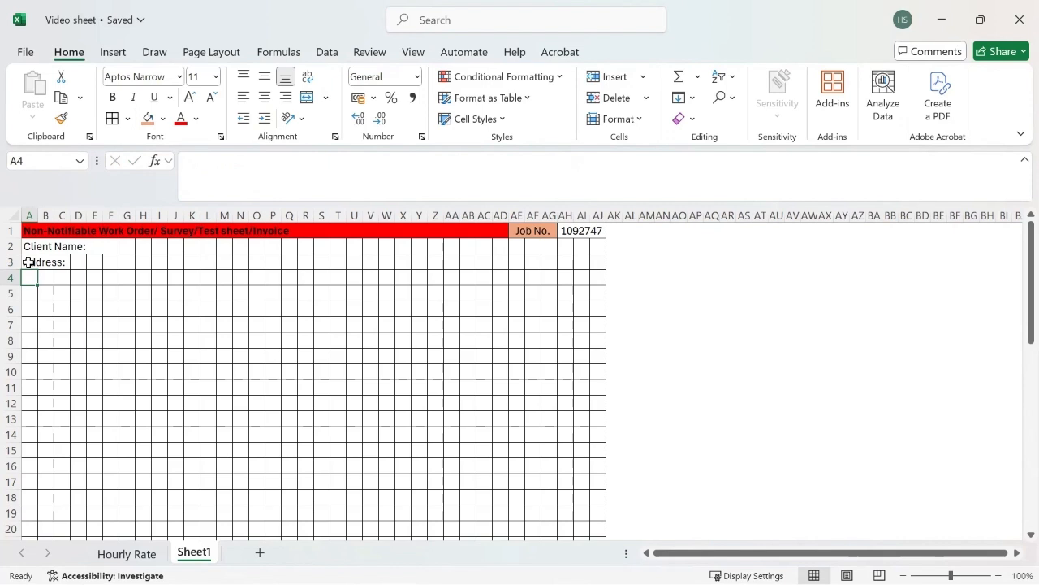
{"action": "type", "text": "Post"}
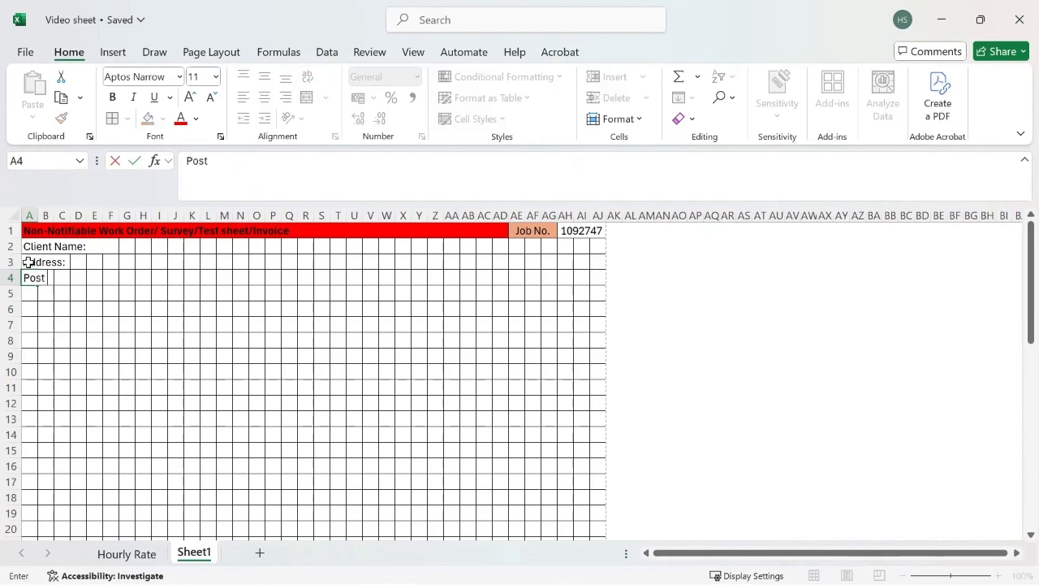
{"action": "type", "text": " code"}
{"action": "key", "text": "Return"}
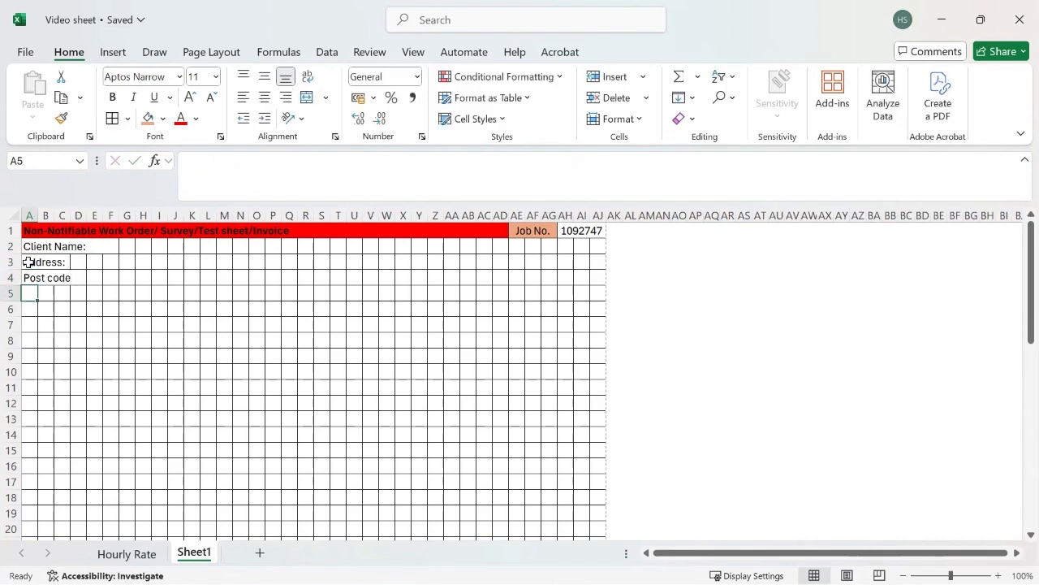
{"action": "type", "text": "Phone:"}
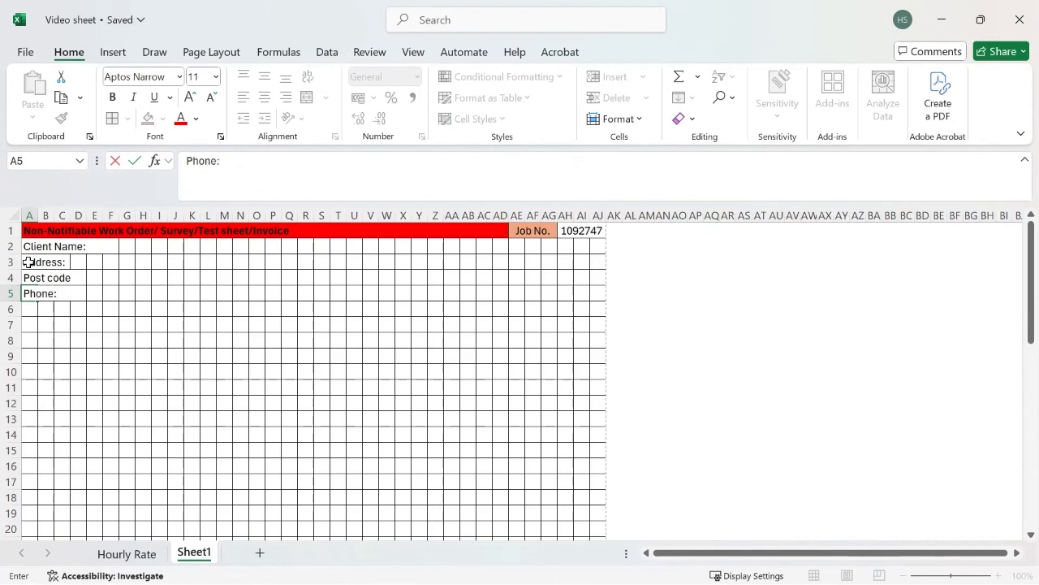
{"action": "key", "text": "Return"}
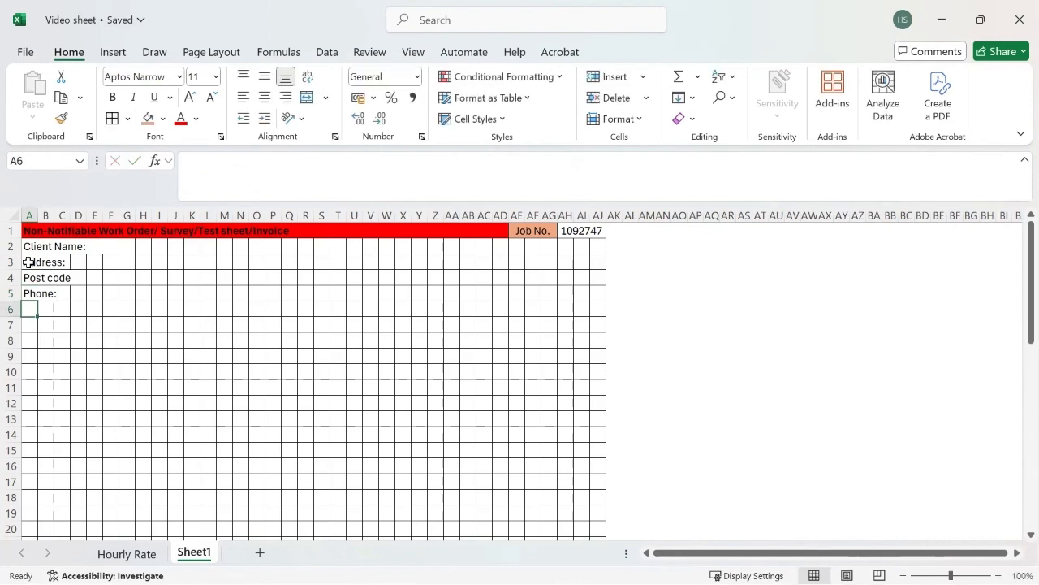
{"action": "type", "text": "Email"}
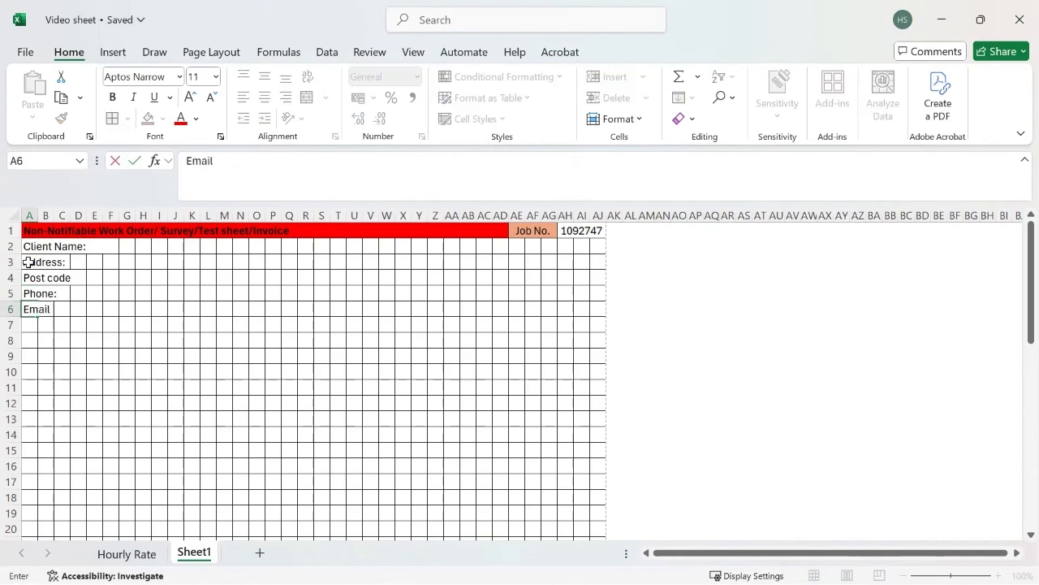
{"action": "type", "text": " adderess:"}
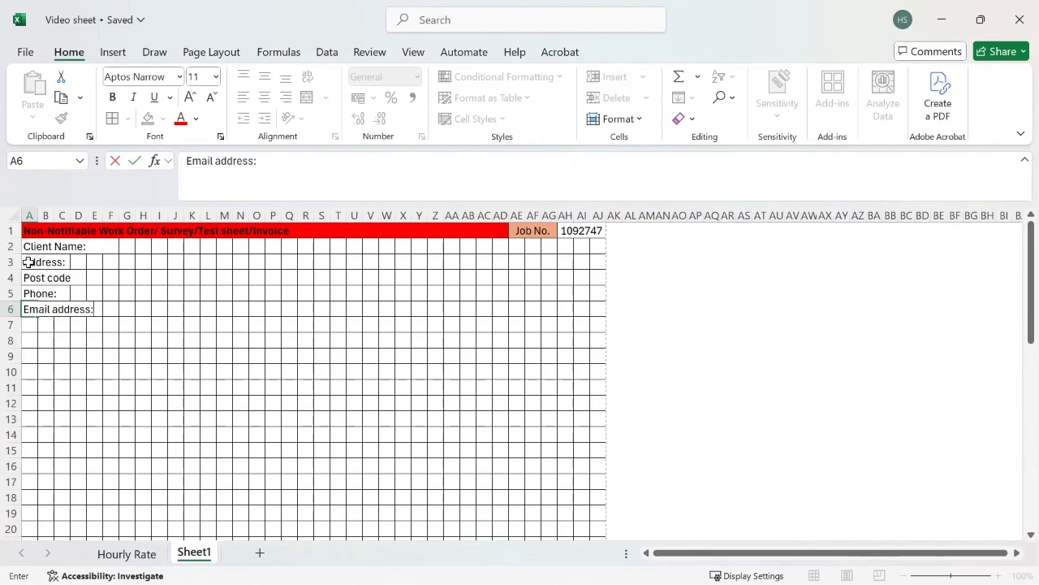
Merge each row of A2:F6 across for the client labels.
{"action": "left_click_drag", "start_coordinate": [35, 246], "coordinate": [101, 309]}
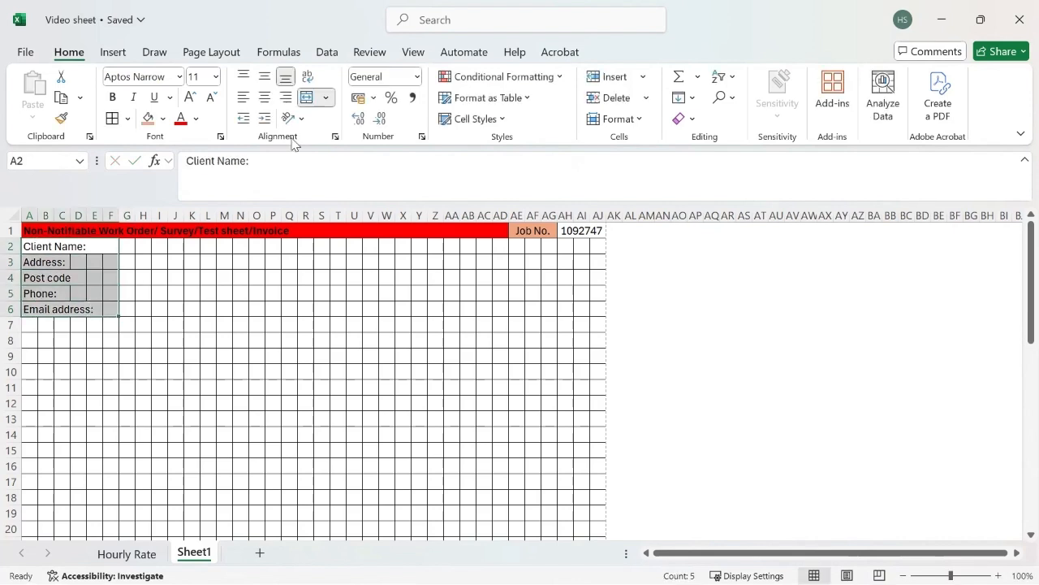
{"action": "left_click", "coordinate": [325, 96]}
{"action": "left_click", "coordinate": [343, 144]}
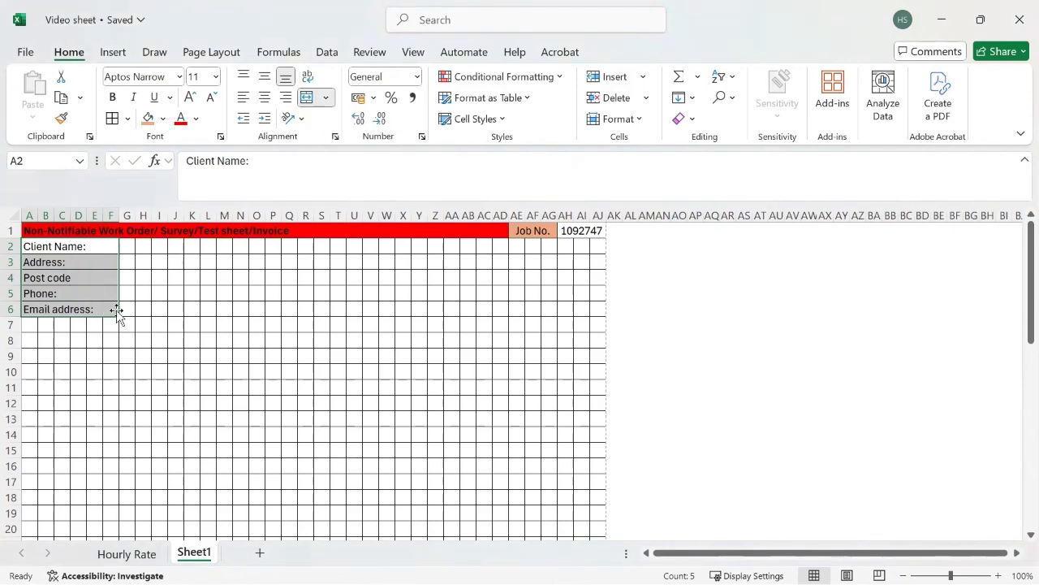
Merge each row of G2:Q6 across to form the matching entry fields.
{"action": "mouse_move", "coordinate": [130, 244]}
{"action": "left_mouse_down"}
{"action": "mouse_move", "coordinate": [263, 271]}
{"action": "mouse_move", "coordinate": [287, 308]}
{"action": "left_mouse_up"}
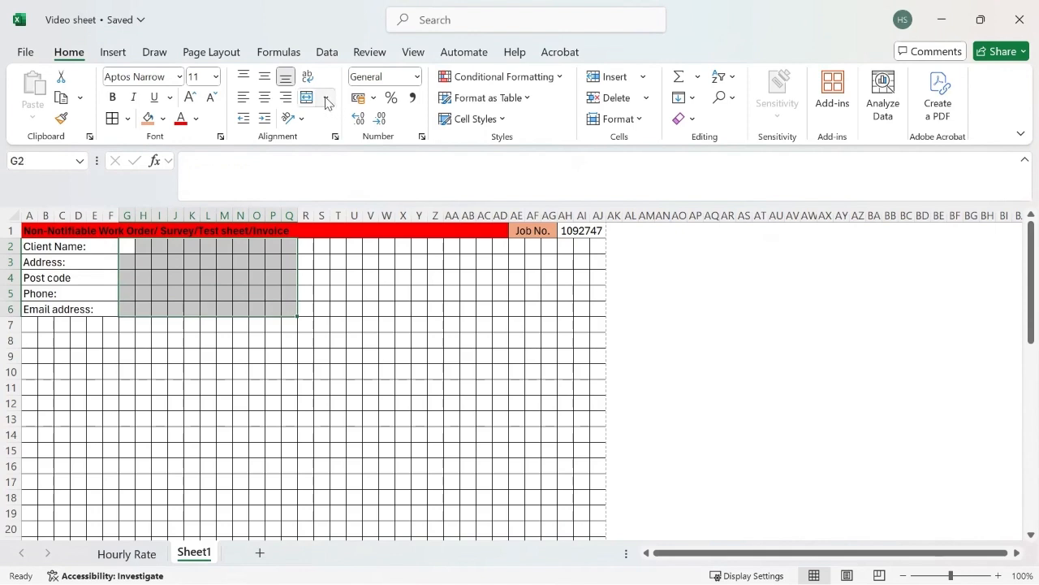
{"action": "left_click", "coordinate": [326, 97]}
{"action": "left_click", "coordinate": [343, 144]}
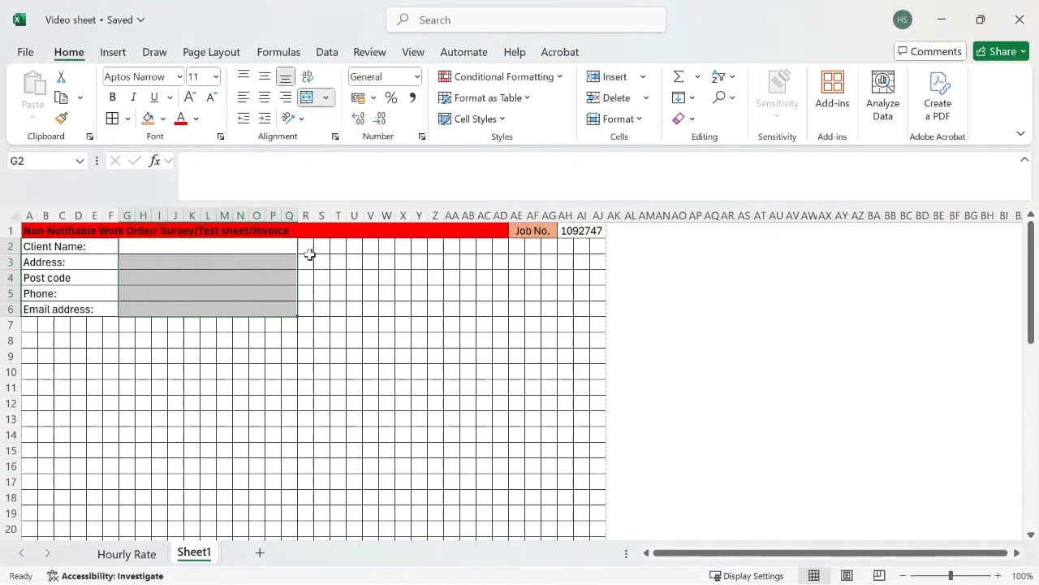
{"action": "left_click_drag", "start_coordinate": [306, 246], "coordinate": [388, 247]}
Merge R2:W2 labelled 'Electrician Name:' and merge X2:AC2 as its entry field.
{"action": "left_click", "coordinate": [326, 97]}
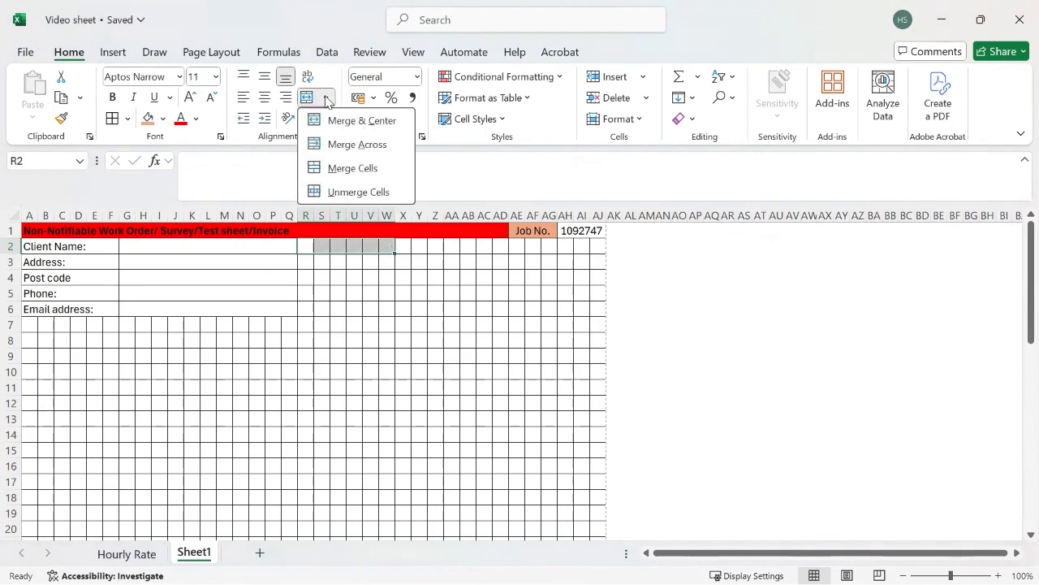
{"action": "left_click", "coordinate": [347, 144]}
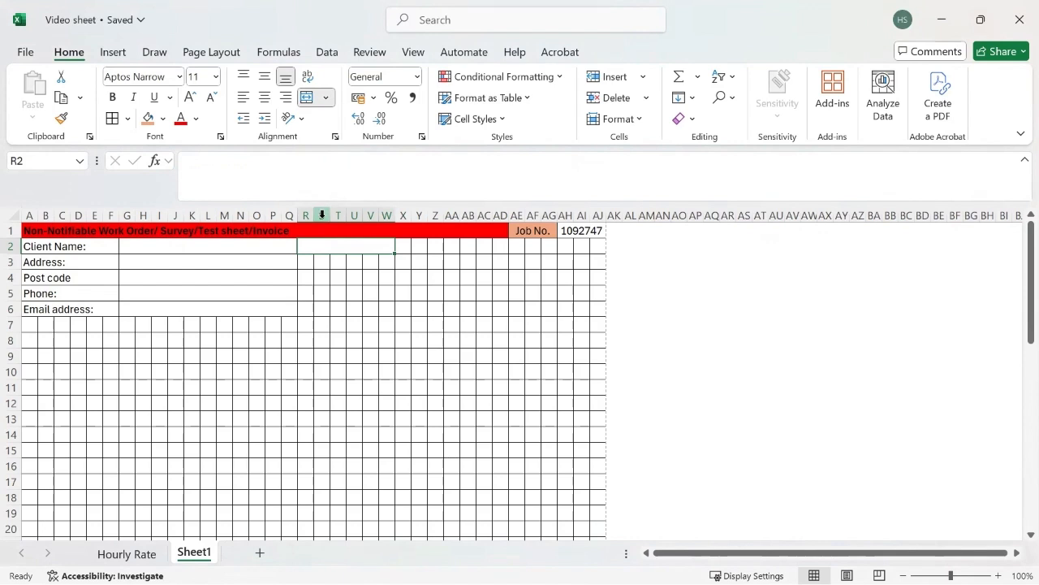
{"action": "type", "text": "Su"}
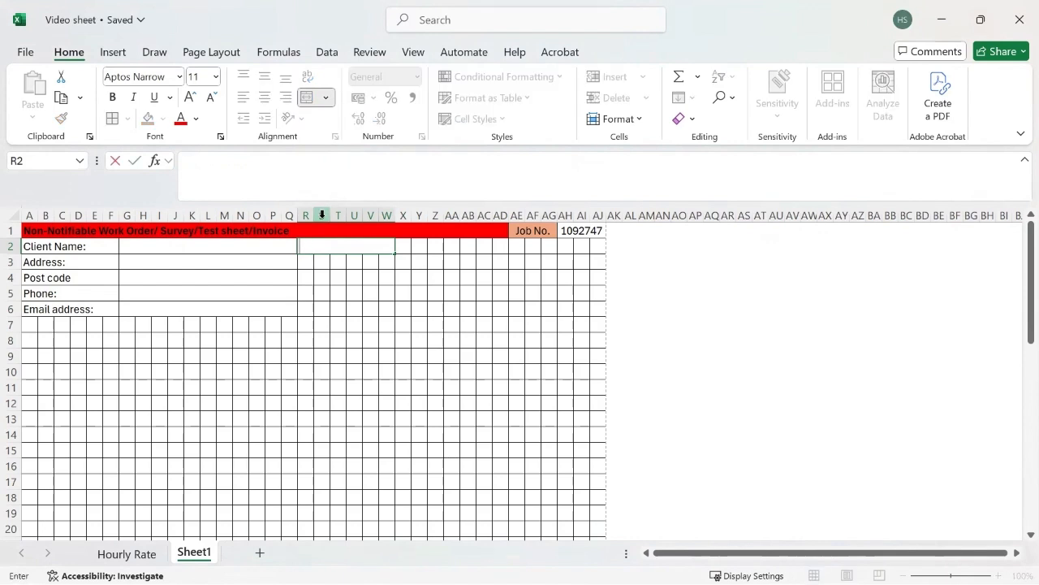
{"action": "type", "text": "Electrician"}
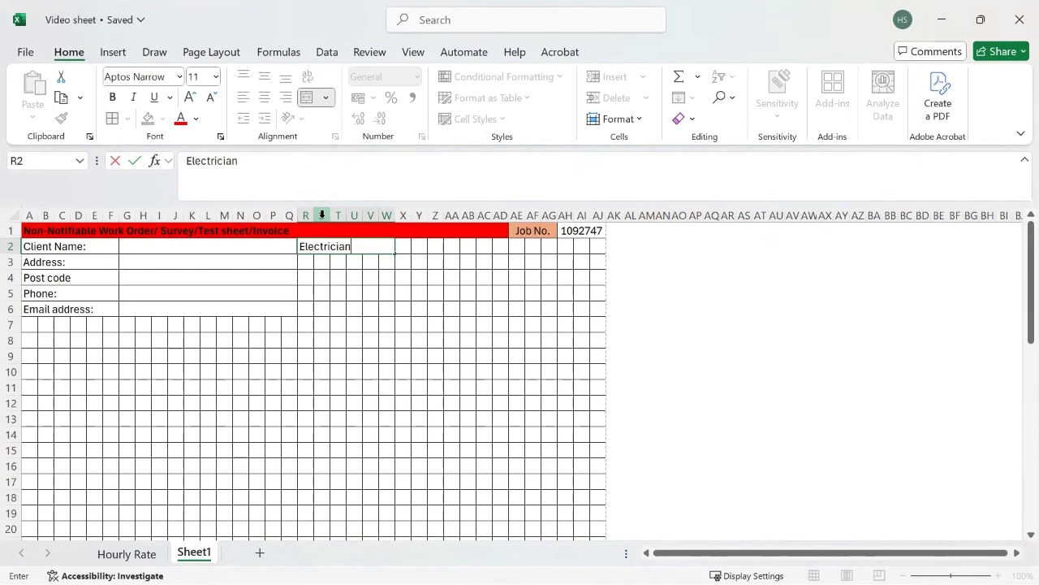
{"action": "type", "text": " Name:"}
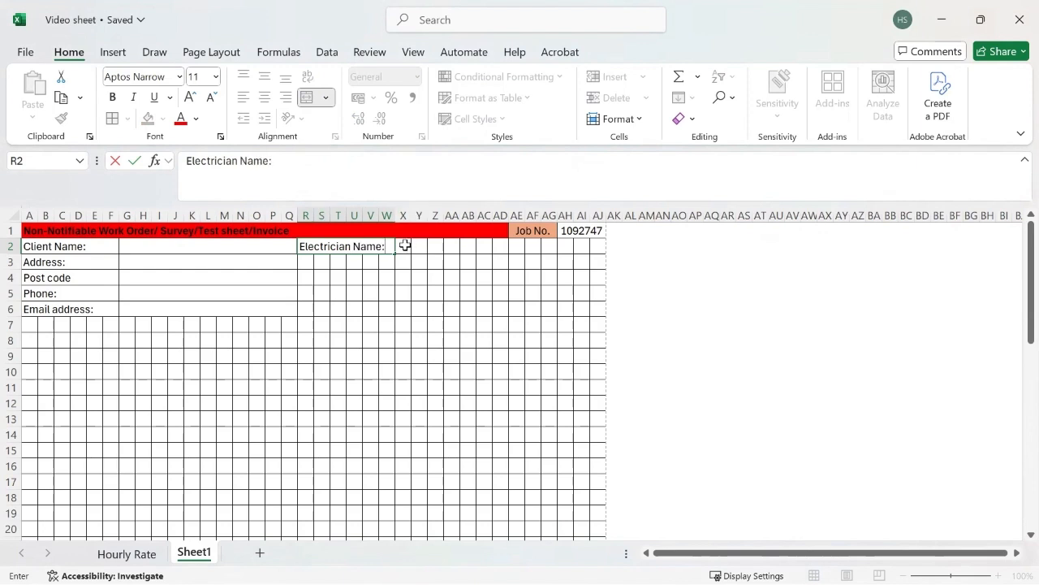
{"action": "left_click", "coordinate": [405, 245]}
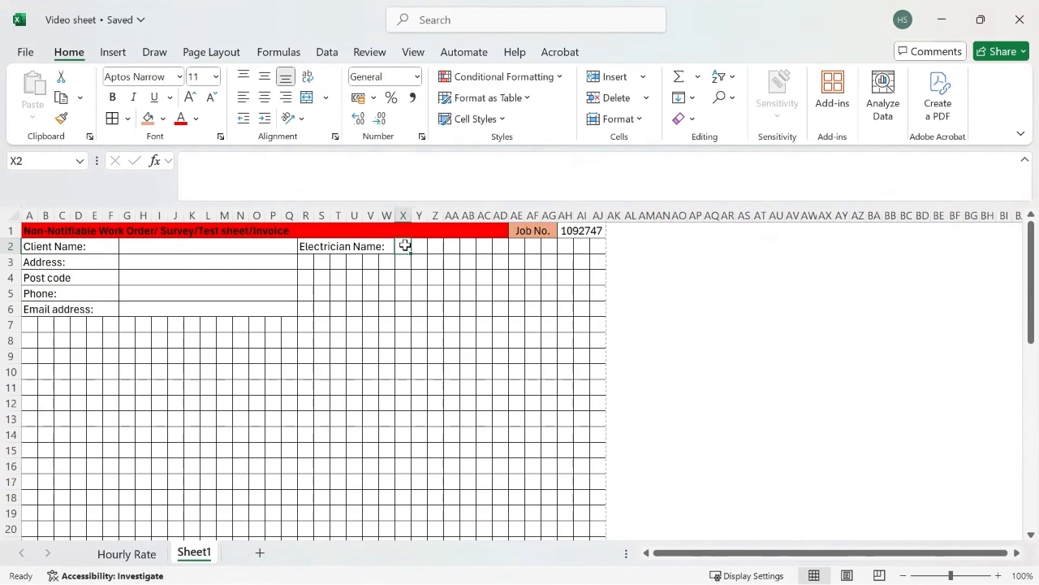
{"action": "left_click_drag", "start_coordinate": [404, 246], "coordinate": [485, 244]}
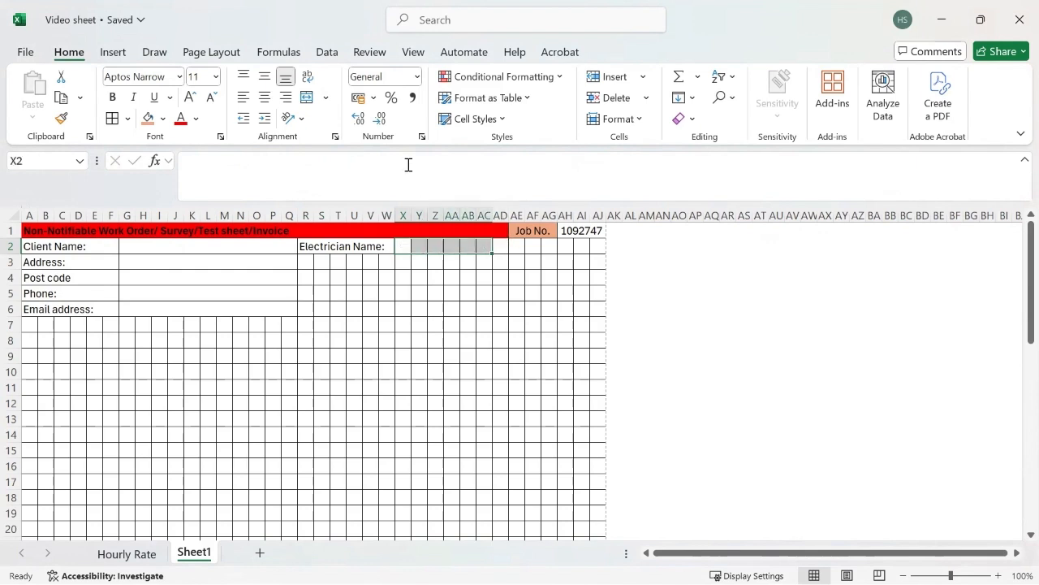
{"action": "left_click", "coordinate": [326, 97]}
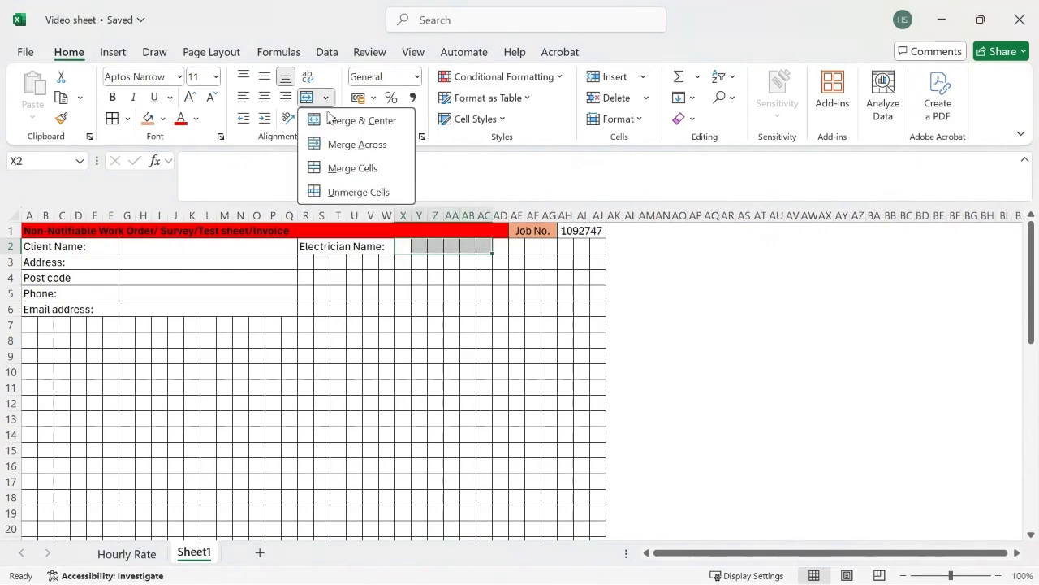
{"action": "left_click", "coordinate": [336, 144]}
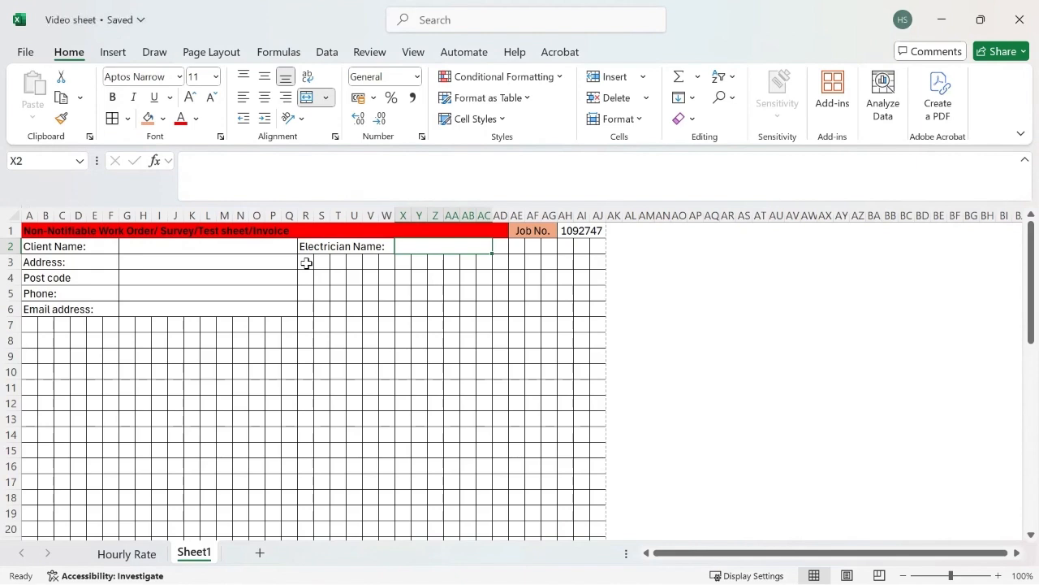
Merge R3:W3 across and label it 'Work Location:'.
{"action": "left_click_drag", "start_coordinate": [306, 262], "coordinate": [387, 260]}
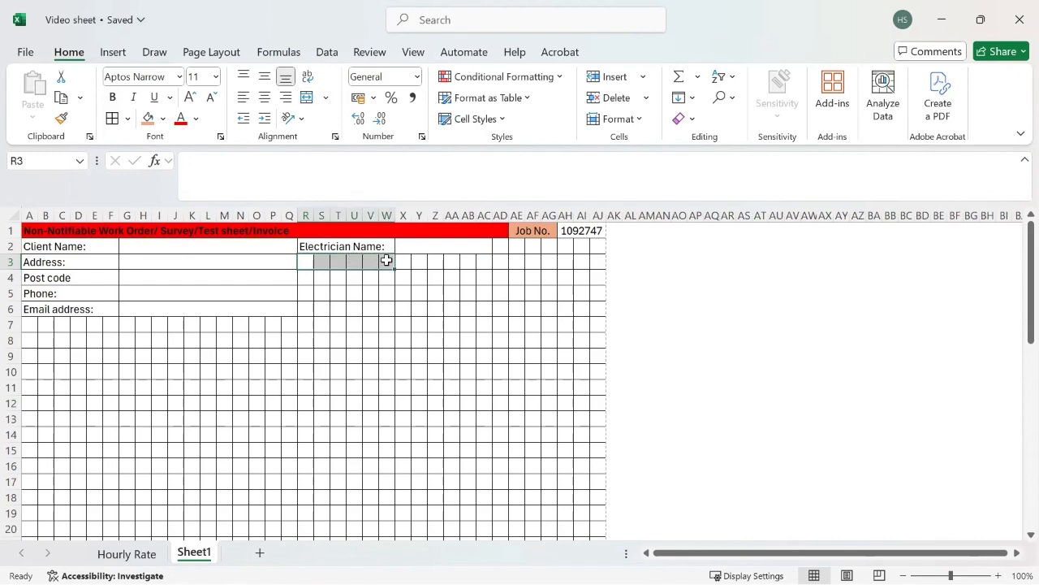
{"action": "left_click", "coordinate": [325, 98]}
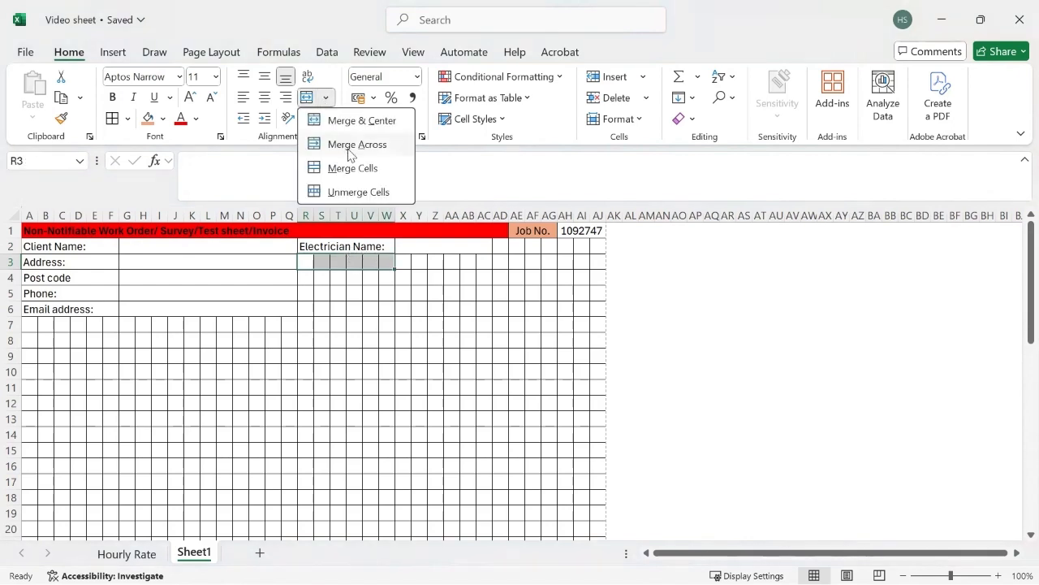
{"action": "left_click", "coordinate": [349, 149]}
{"action": "type", "text": "Work"}
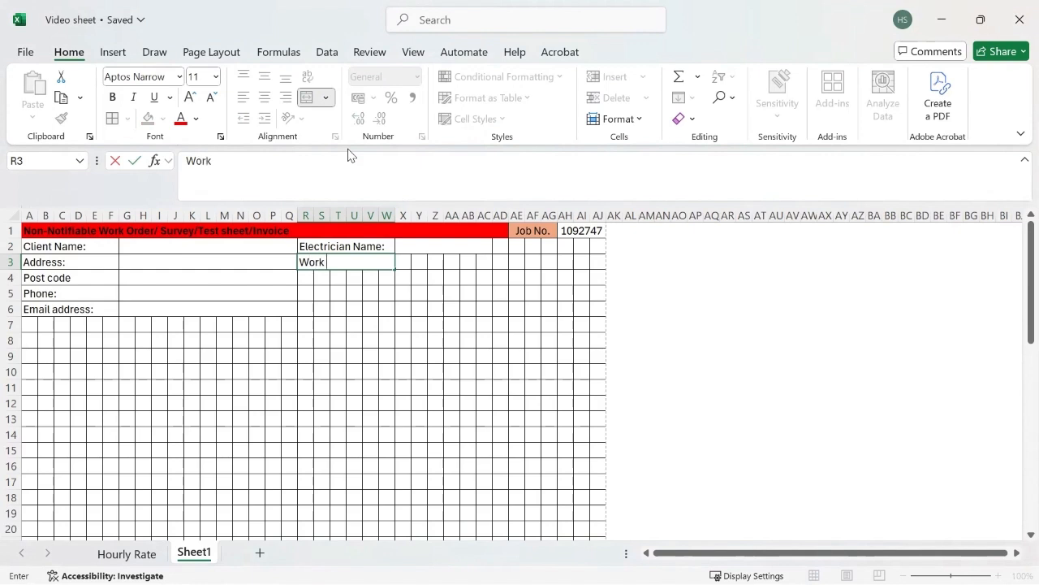
{"action": "type", "text": " Location:"}
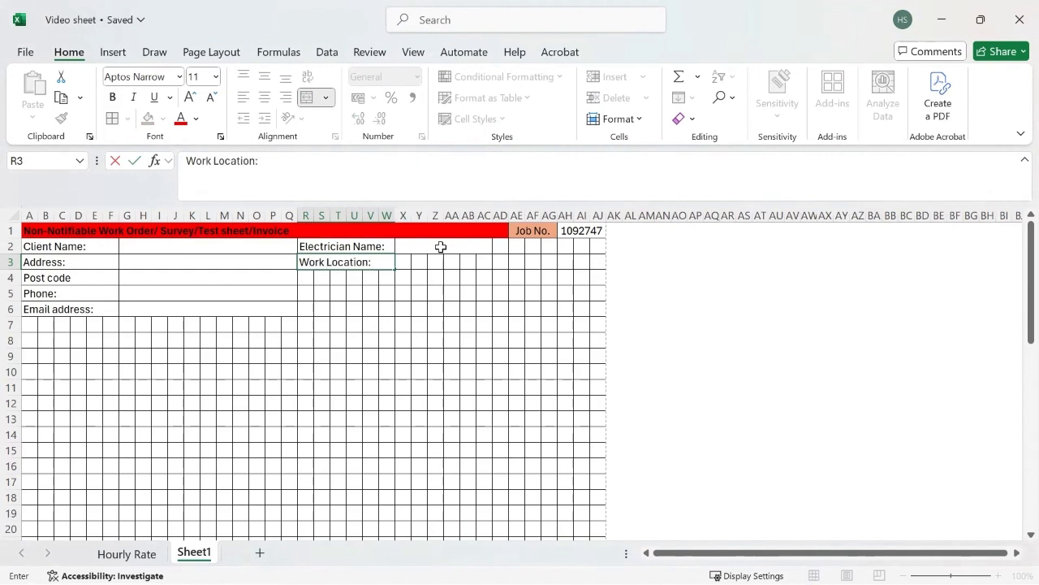
{"action": "left_click_drag", "start_coordinate": [504, 245], "coordinate": [548, 246]}
Merge AE2:AG2 and X2:AD2, and type the Date: label into AE2.
{"action": "left_click", "coordinate": [325, 98]}
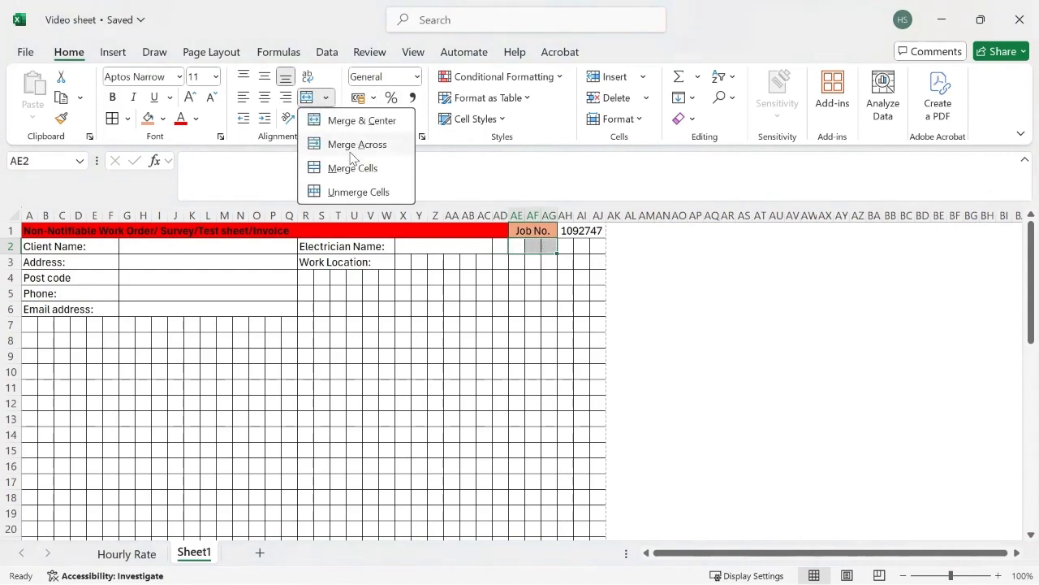
{"action": "left_click", "coordinate": [351, 155]}
{"action": "left_click_drag", "start_coordinate": [467, 243], "coordinate": [501, 247]}
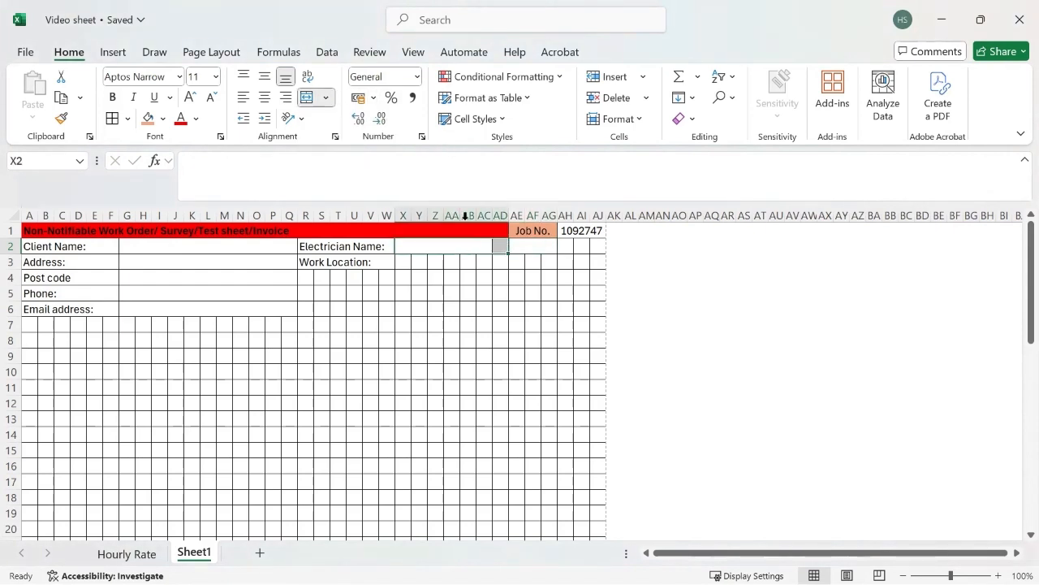
{"action": "left_click", "coordinate": [325, 99]}
{"action": "left_click", "coordinate": [349, 144]}
{"action": "left_click", "coordinate": [543, 245]}
{"action": "type", "text": "Dat"}
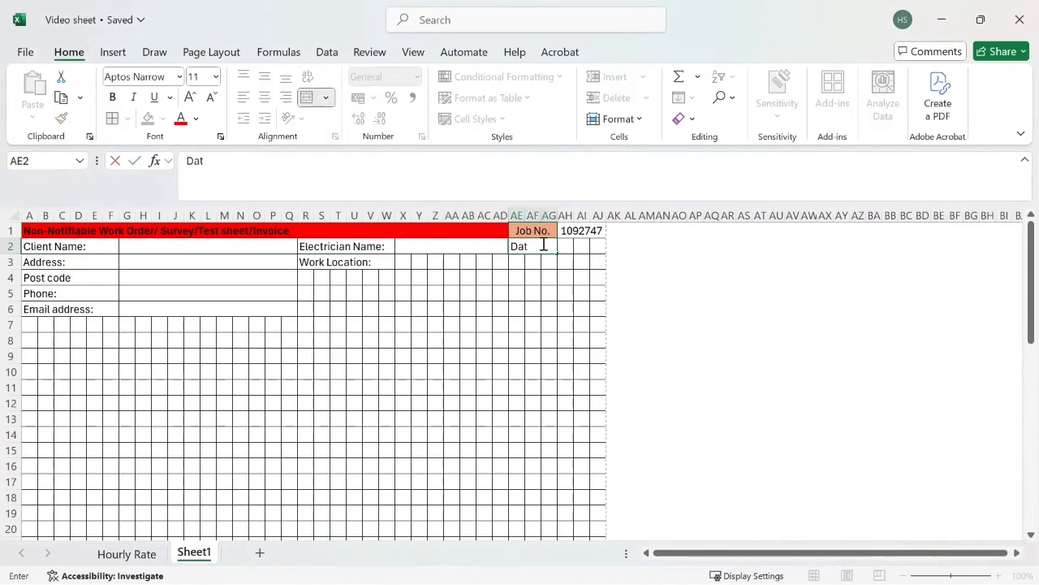
{"action": "type", "text": "e:"}
Merge AH2:AJ2 and enter the date 17/04/2025 there.
{"action": "left_click_drag", "start_coordinate": [565, 245], "coordinate": [598, 246]}
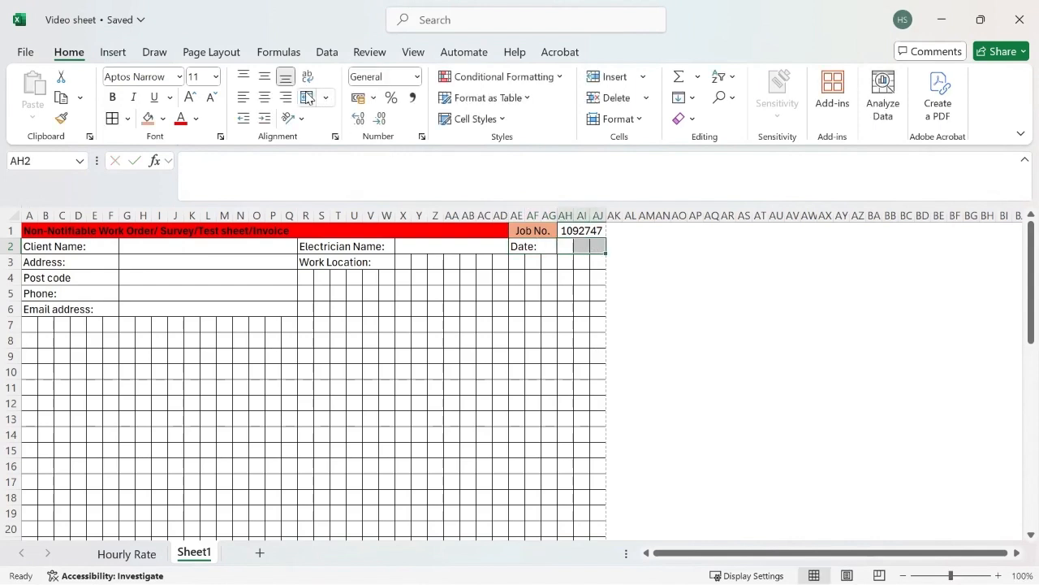
{"action": "left_click", "coordinate": [307, 97]}
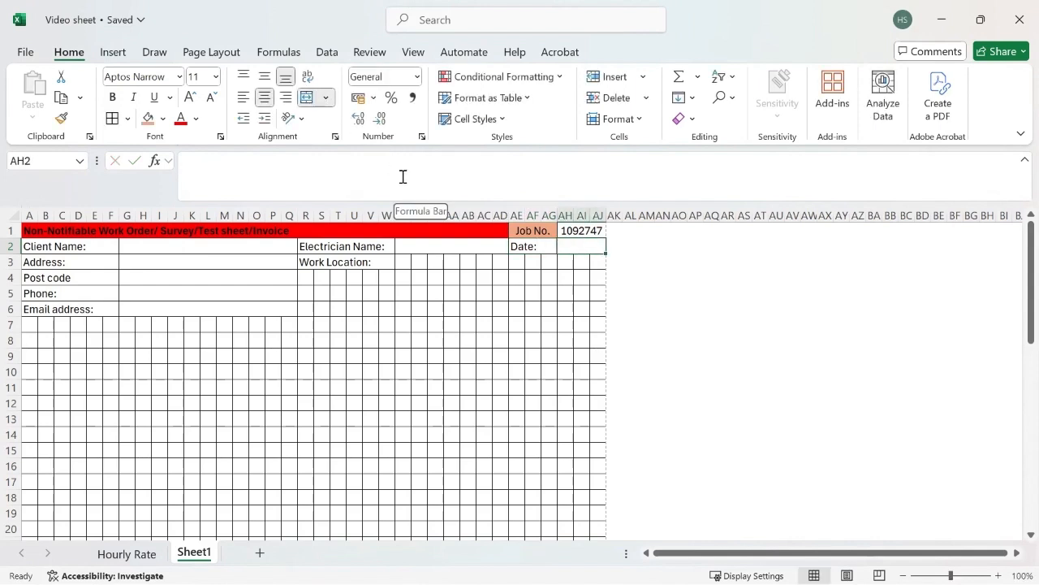
{"action": "key", "text": "super"}
{"action": "key", "text": "super"}
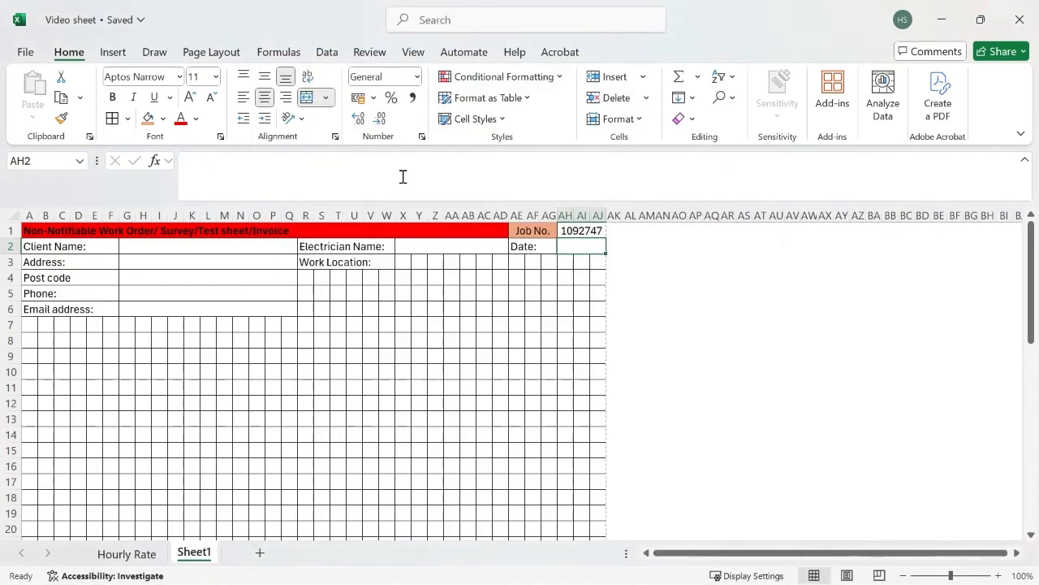
{"action": "type", "text": "17/0"}
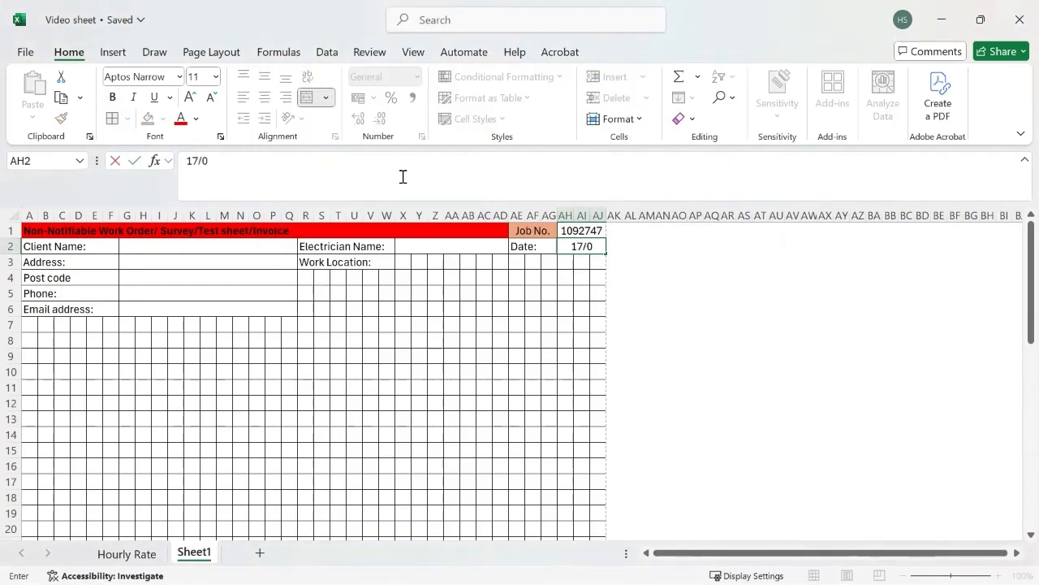
{"action": "type", "text": "4/2025"}
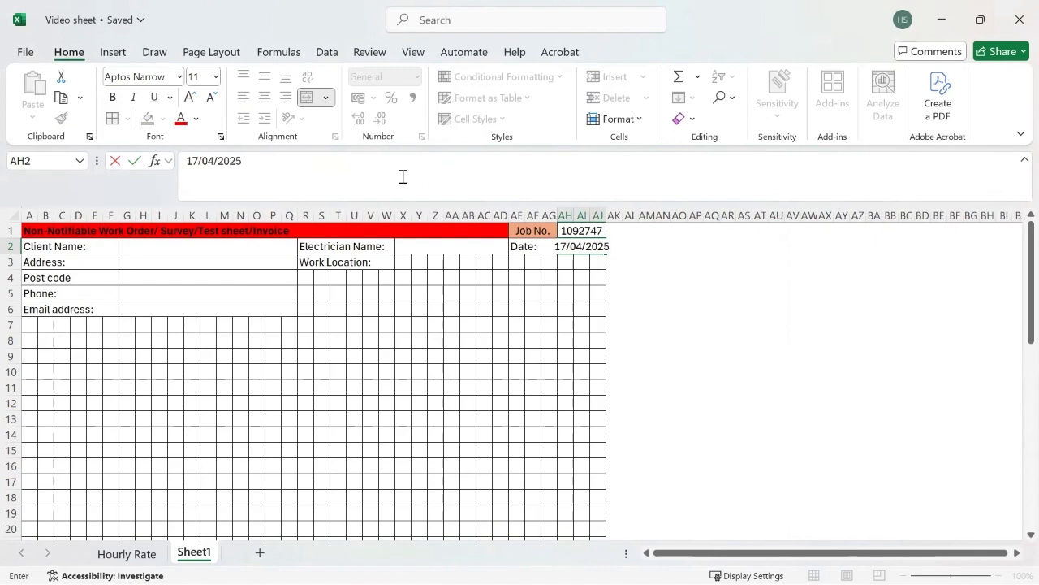
{"action": "key", "text": "Return"}
Reduce the date cell's font size to 8 so the date fits.
{"action": "left_click", "coordinate": [600, 248]}
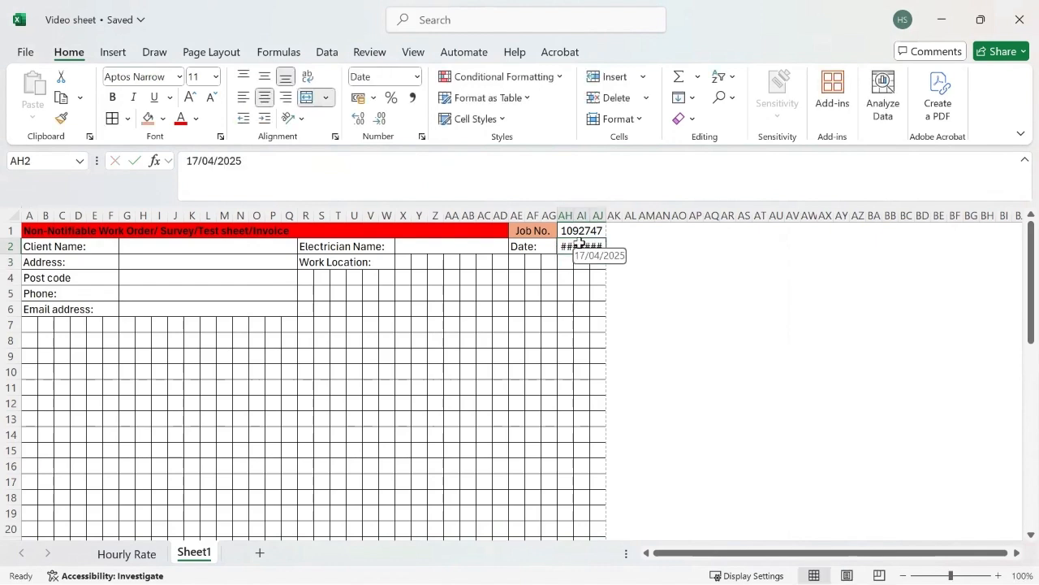
{"action": "left_click", "coordinate": [212, 97]}
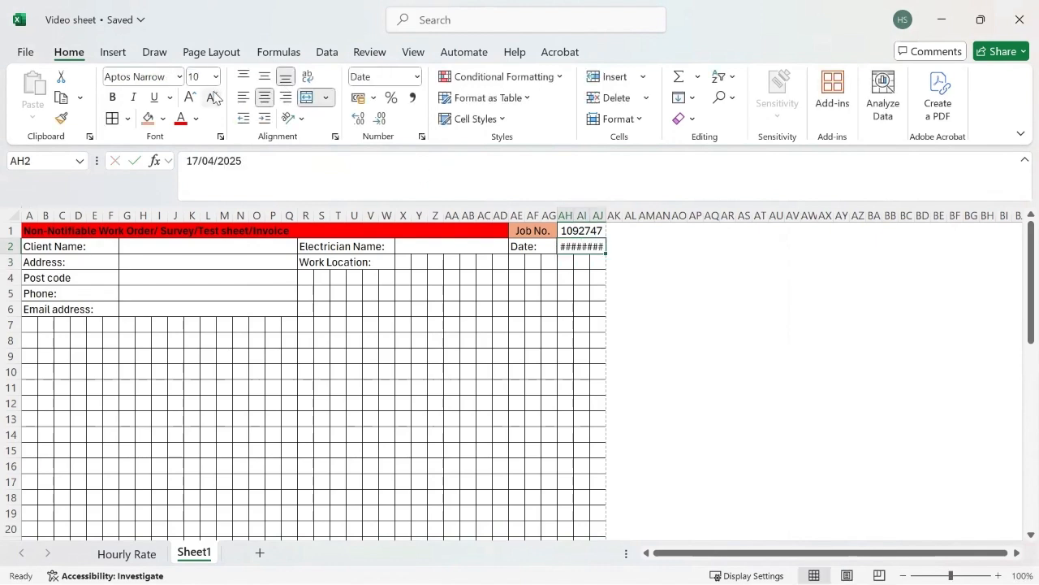
{"action": "left_click", "coordinate": [212, 97]}
{"action": "left_click", "coordinate": [213, 97]}
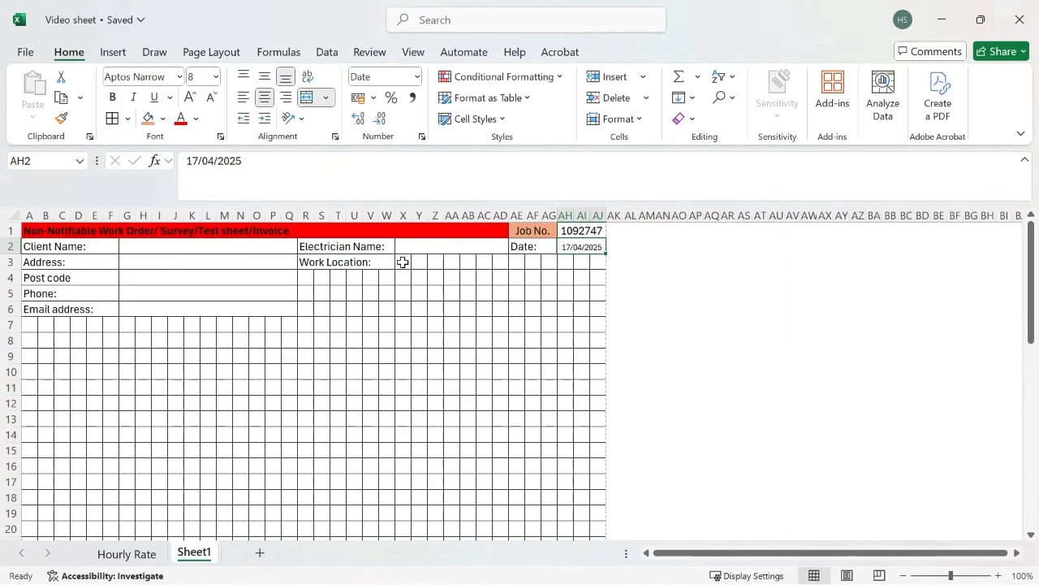
{"action": "left_click", "coordinate": [303, 278]}
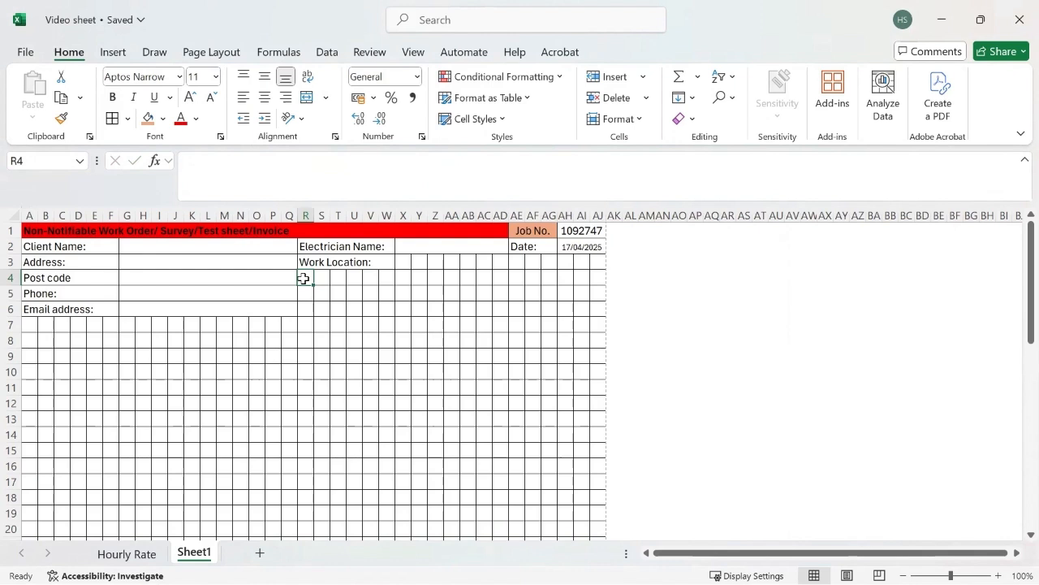
Add the Post Code label in R4 and merge R4:W4 into one cell.
{"action": "type", "text": "Post Code:"}
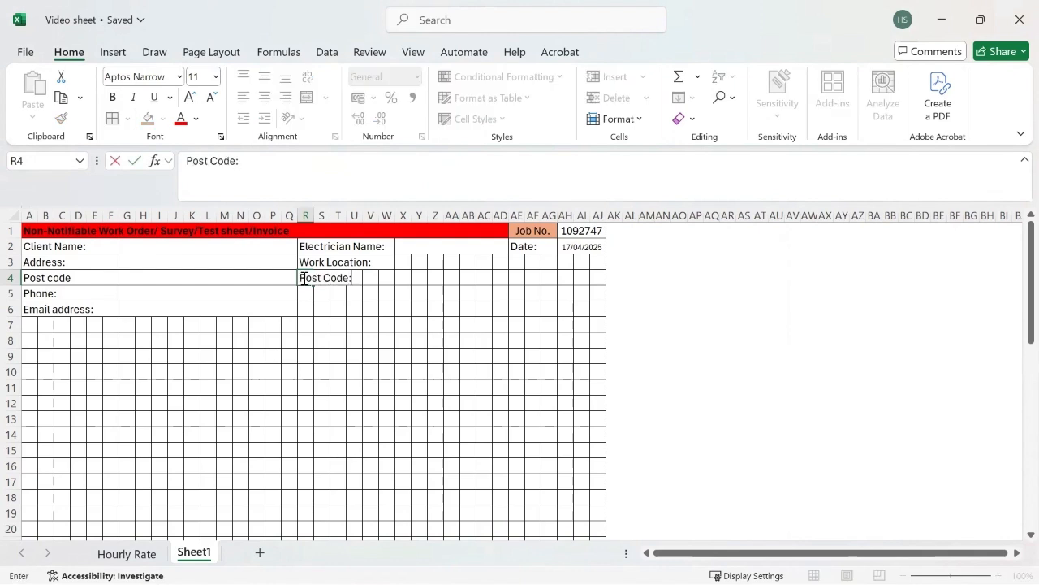
{"action": "key", "text": "Return"}
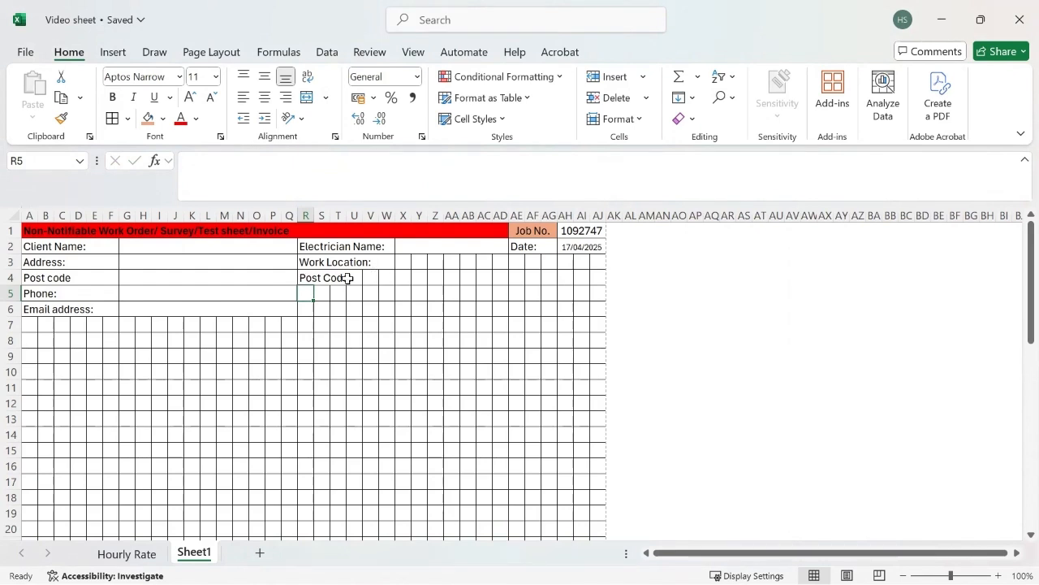
{"action": "key", "text": "Right"}
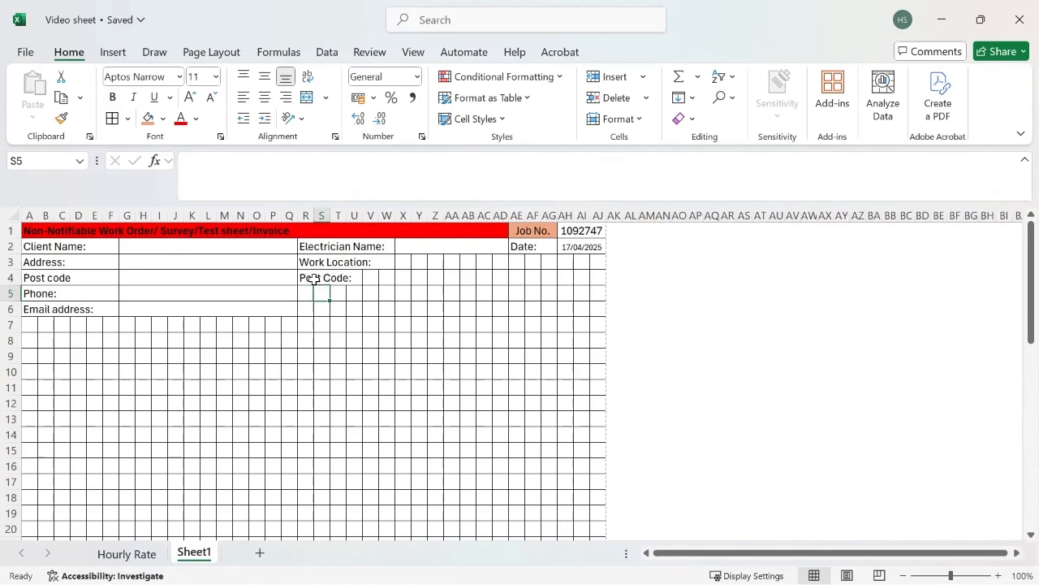
{"action": "left_click_drag", "start_coordinate": [309, 278], "coordinate": [387, 273]}
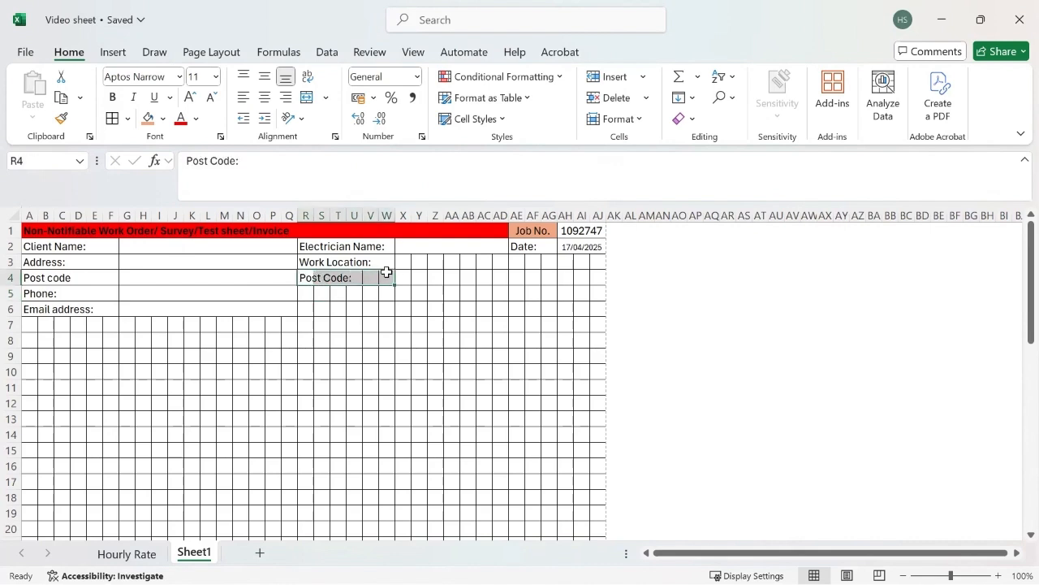
{"action": "left_click", "coordinate": [326, 97]}
{"action": "left_click", "coordinate": [339, 145]}
Merge X3:AJ3 and X4:AJ4 row by row into single entry cells.
{"action": "left_click_drag", "start_coordinate": [399, 262], "coordinate": [599, 278]}
{"action": "left_click", "coordinate": [326, 97]}
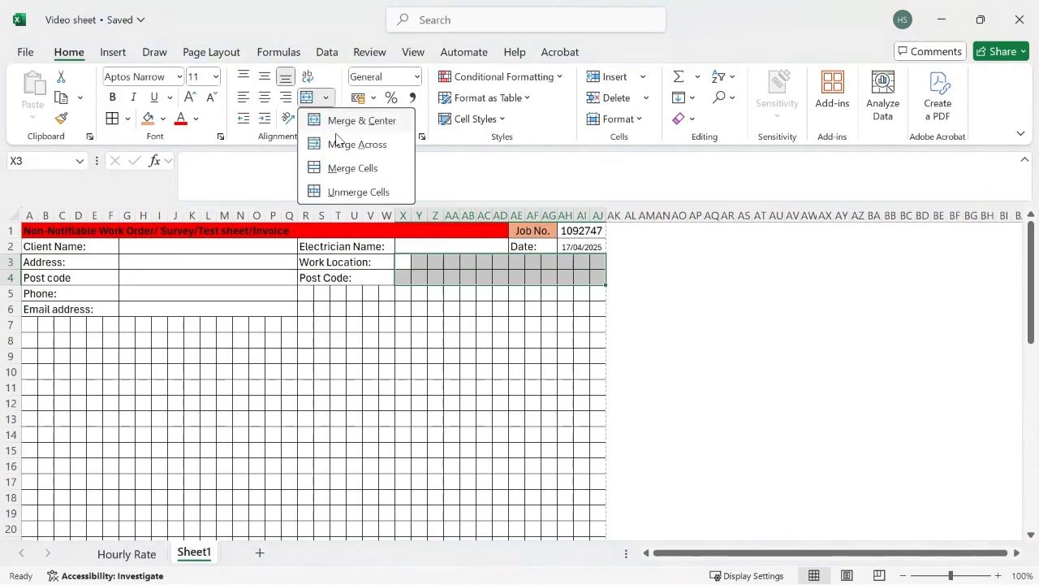
{"action": "left_click", "coordinate": [344, 143]}
Merge R5:AJ6 into one block and fill it grey.
{"action": "left_click_drag", "start_coordinate": [307, 291], "coordinate": [593, 308]}
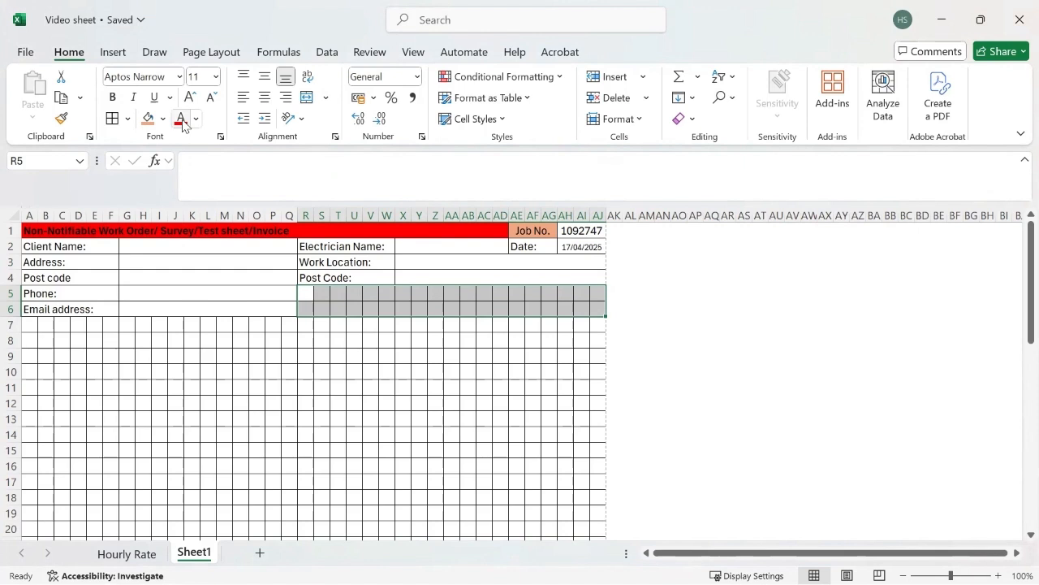
{"action": "left_click", "coordinate": [307, 97]}
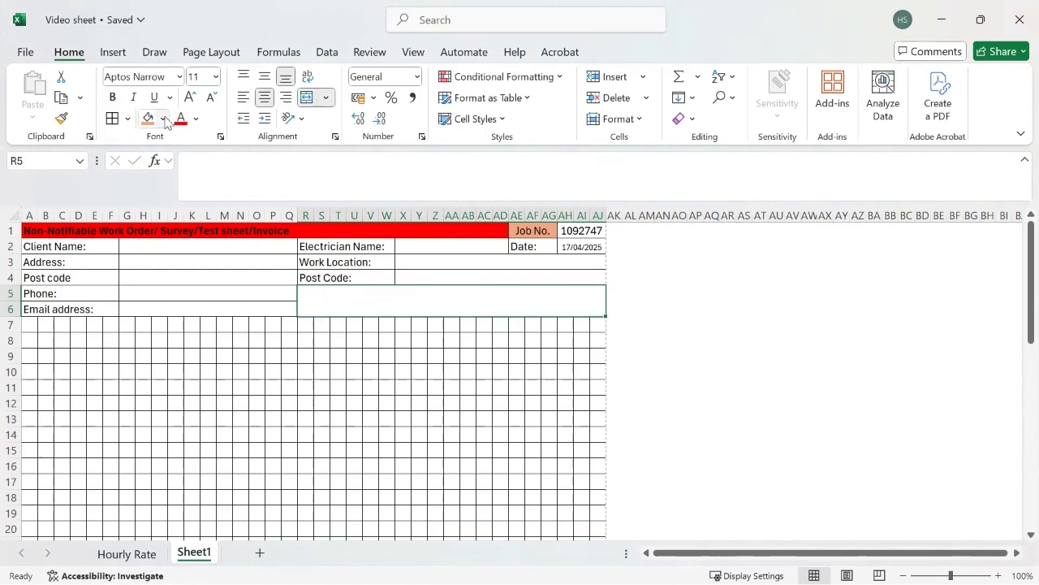
{"action": "left_click", "coordinate": [163, 119]}
{"action": "left_click", "coordinate": [191, 224]}
{"action": "left_click", "coordinate": [193, 226]}
{"action": "left_click", "coordinate": [413, 385]}
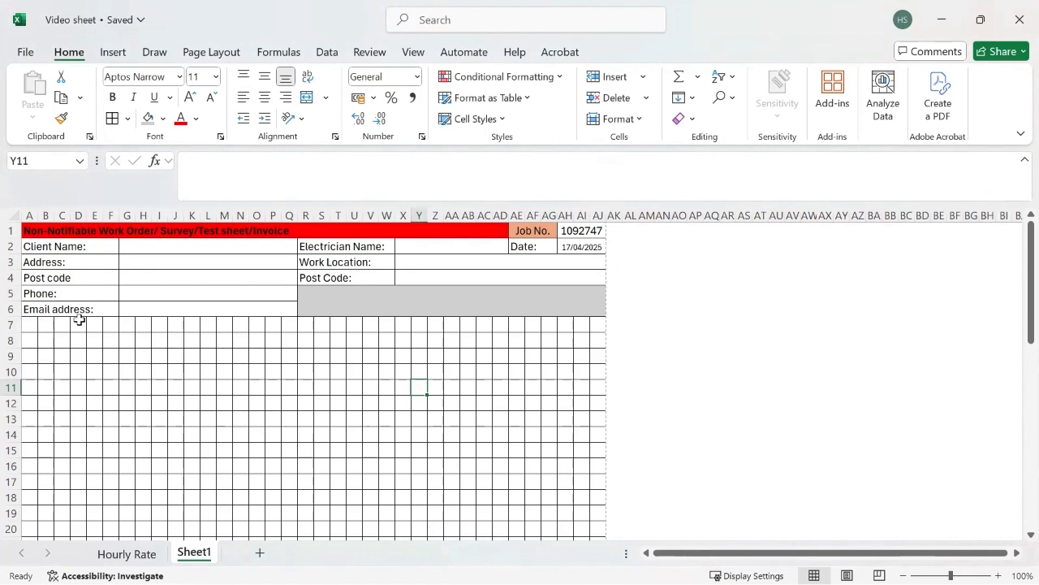
{"action": "left_click_drag", "start_coordinate": [32, 324], "coordinate": [598, 324]}
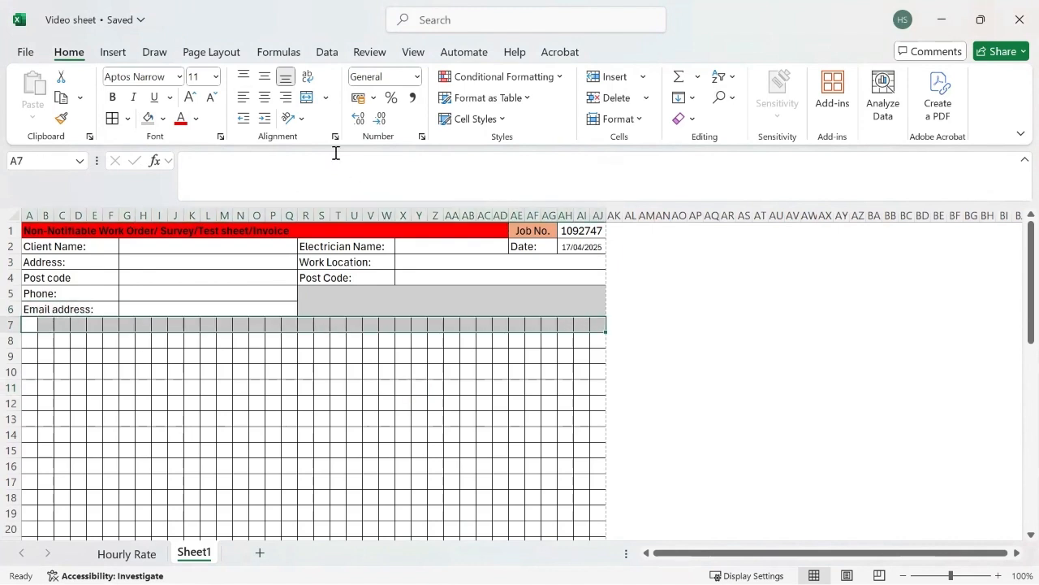
Merge A7:AJ7 into a single cell and give it a red fill.
{"action": "left_click", "coordinate": [326, 97]}
{"action": "left_click", "coordinate": [325, 144]}
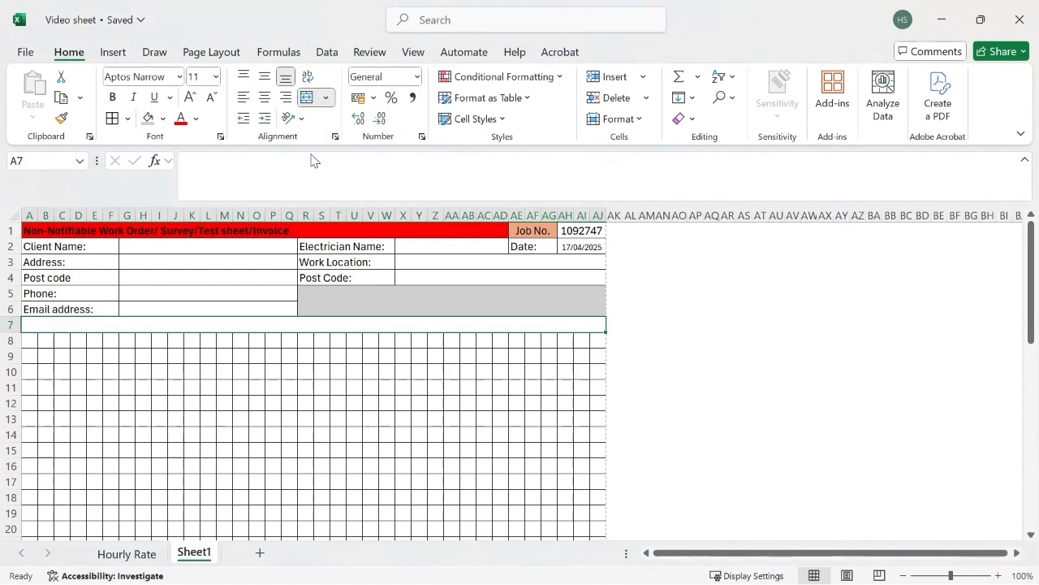
{"action": "left_click", "coordinate": [162, 119]}
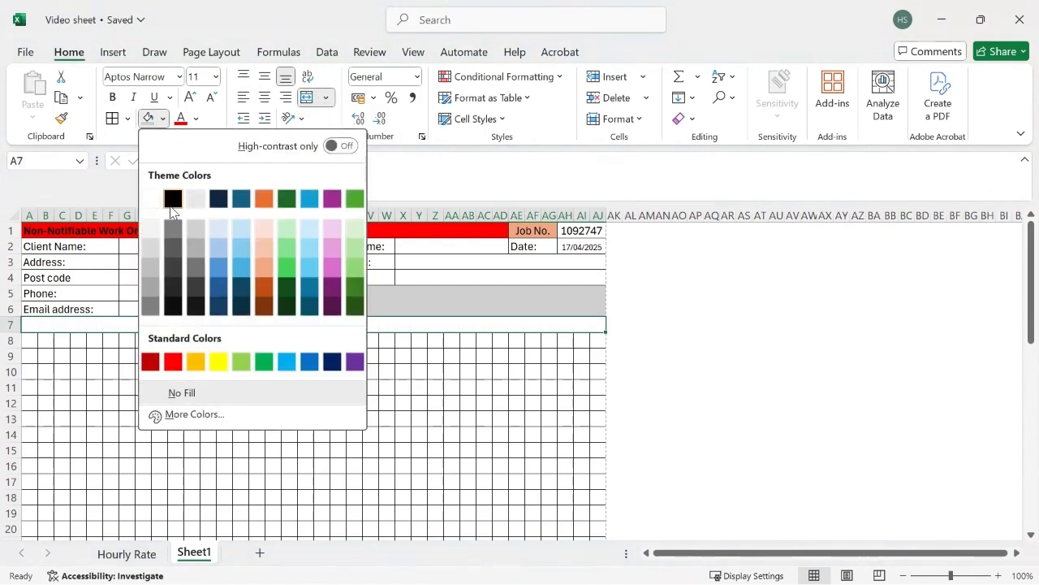
{"action": "left_click", "coordinate": [173, 363]}
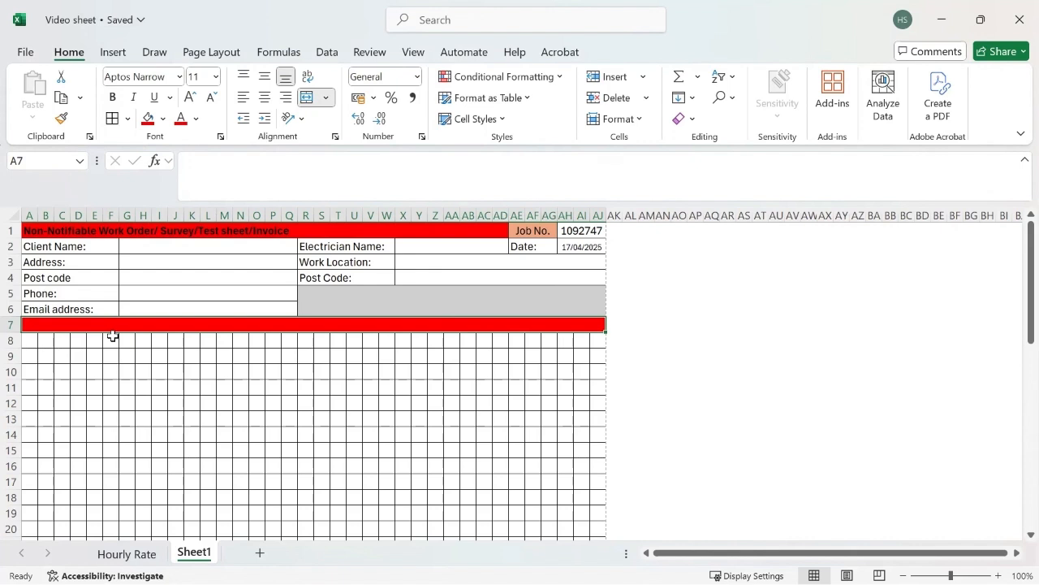
Enter '1. Work Details' in A7 and make the heading bold.
{"action": "type", "text": "1."}
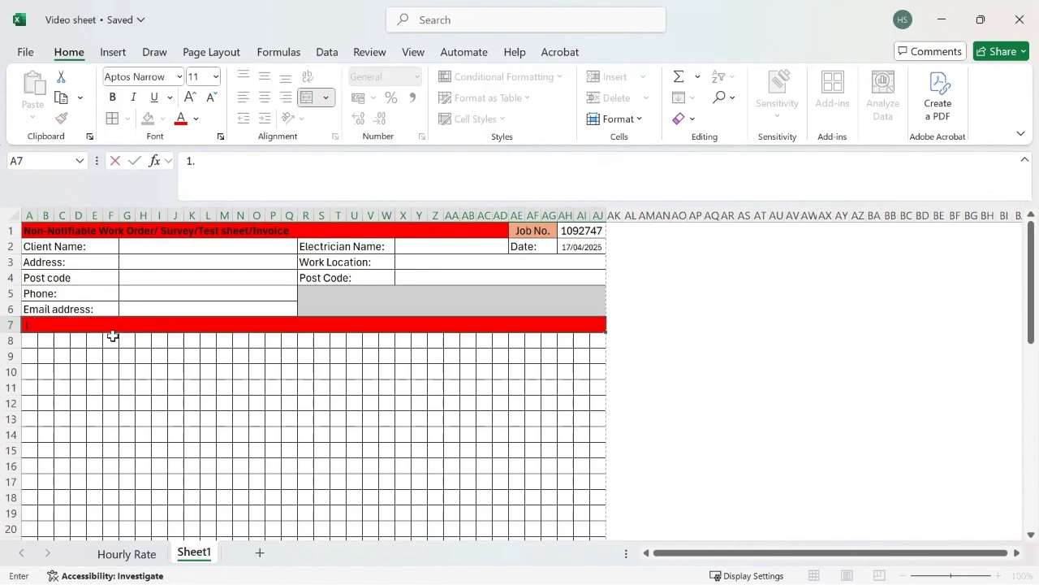
{"action": "type", "text": " Work Details"}
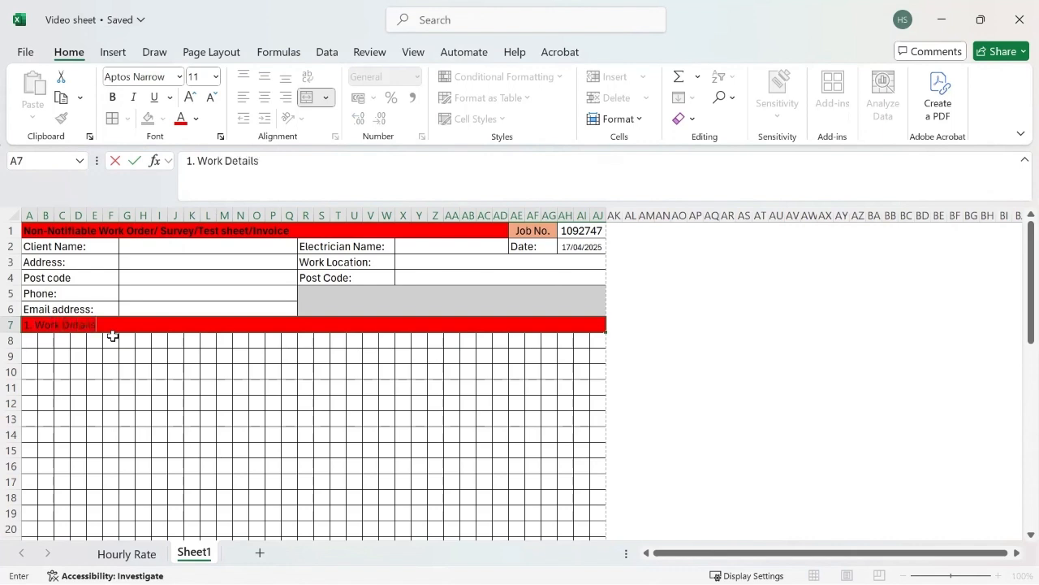
{"action": "left_click", "coordinate": [127, 363]}
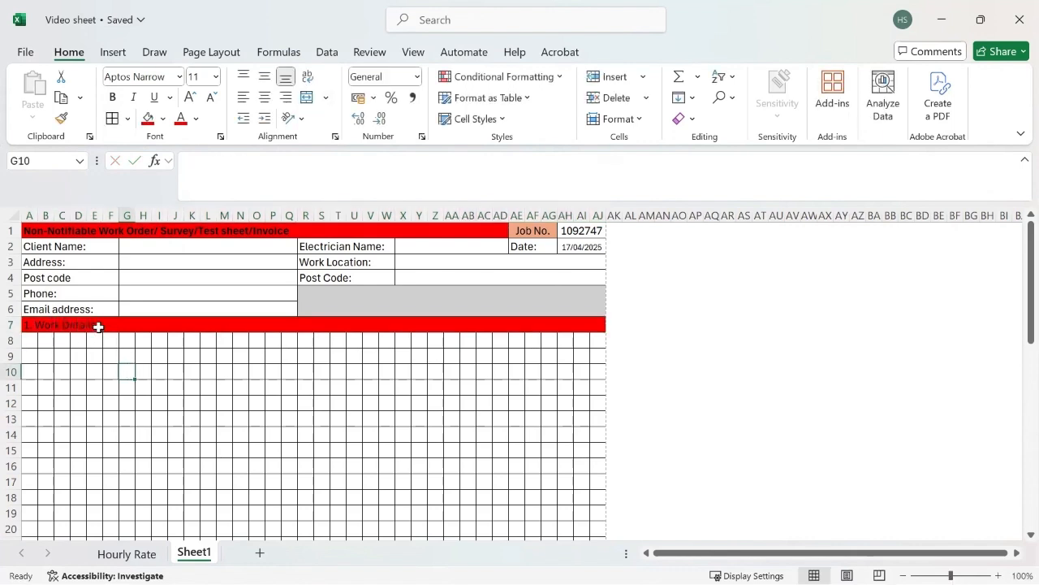
{"action": "left_click", "coordinate": [98, 328]}
{"action": "left_click", "coordinate": [112, 97]}
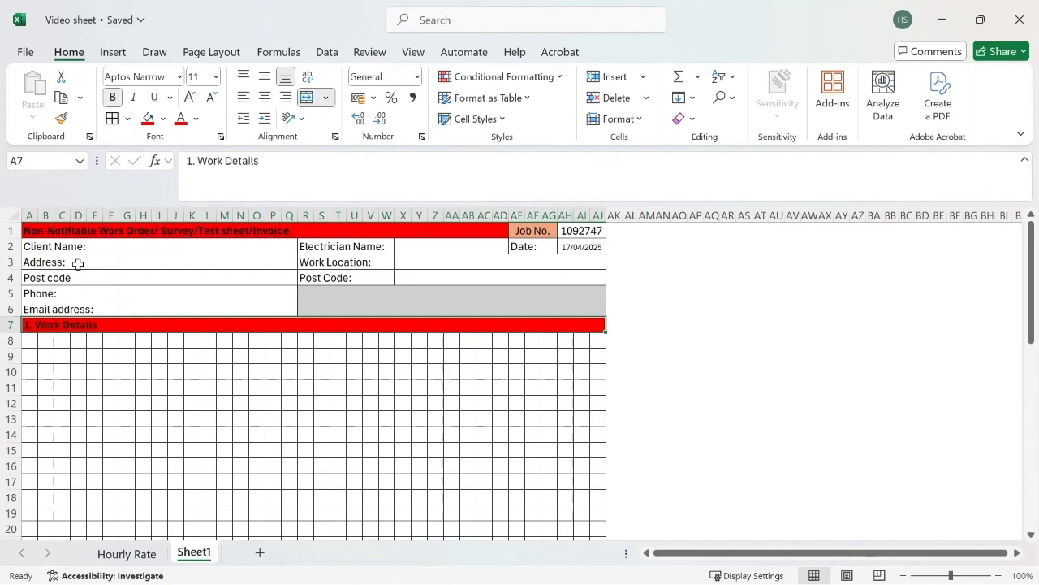
{"action": "left_click", "coordinate": [35, 337]}
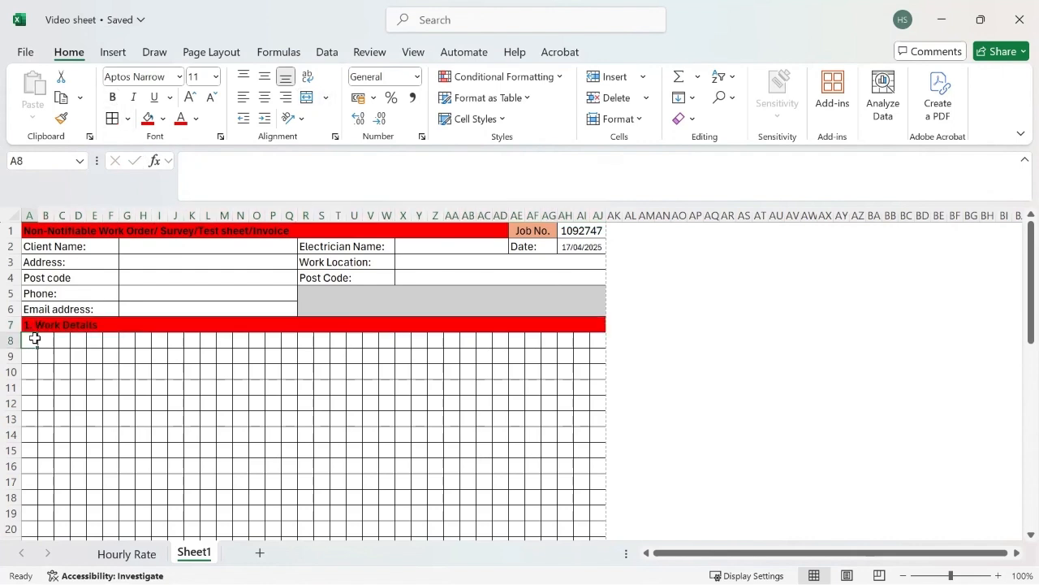
Type 'Type of work' in A8, merge A8:F8 as its label and G8:L8 as the entry cell.
{"action": "type", "text": "Type"}
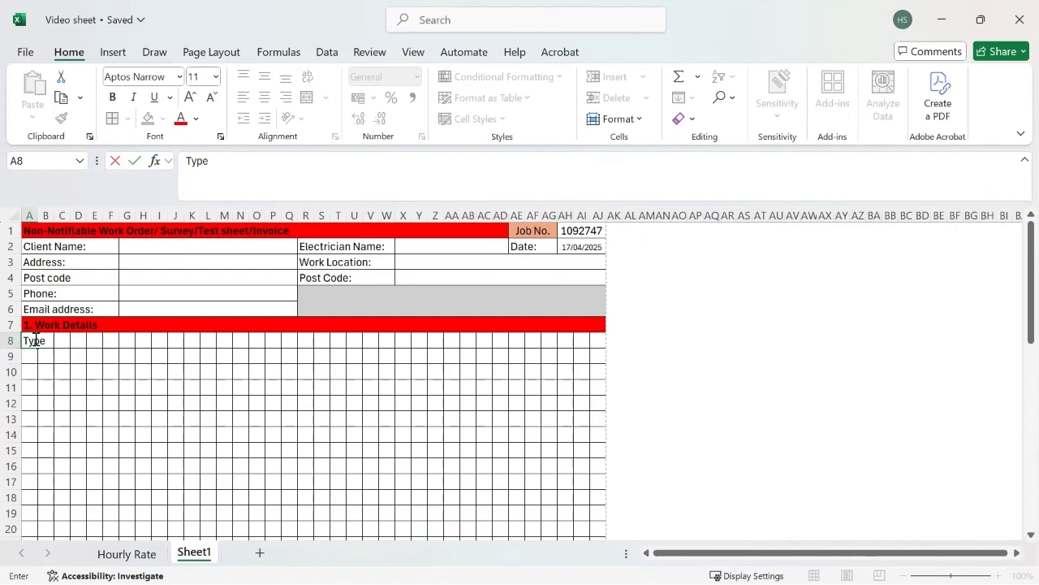
{"action": "type", "text": " of work:"}
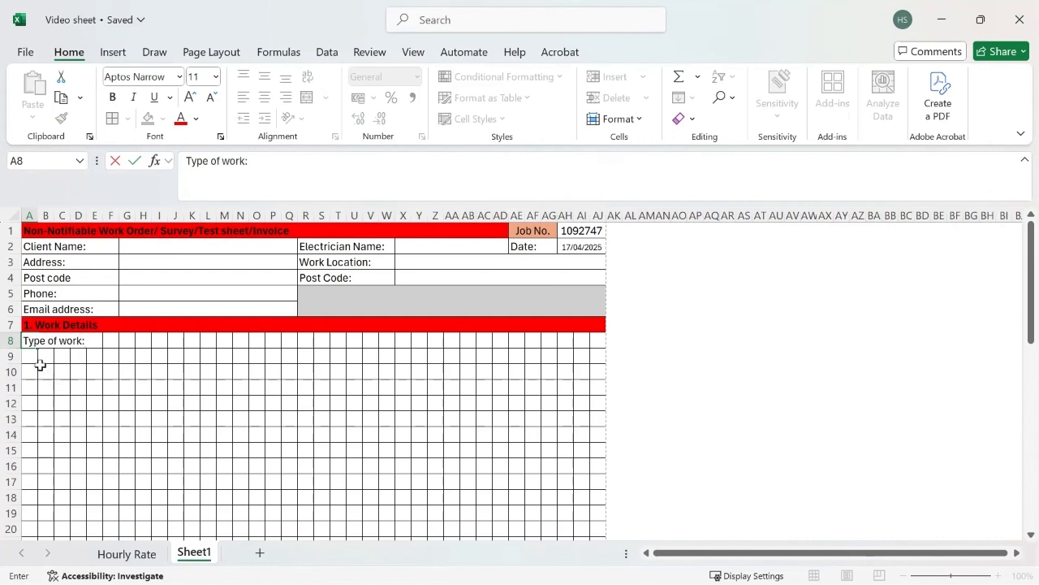
{"action": "left_click_drag", "start_coordinate": [32, 369], "coordinate": [112, 342]}
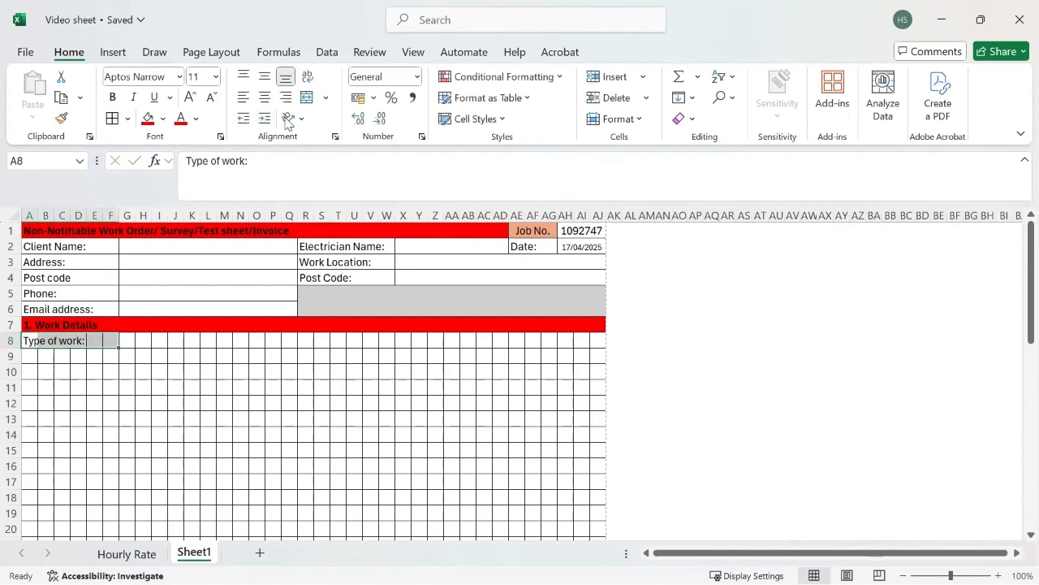
{"action": "left_click", "coordinate": [326, 98]}
{"action": "left_click", "coordinate": [327, 141]}
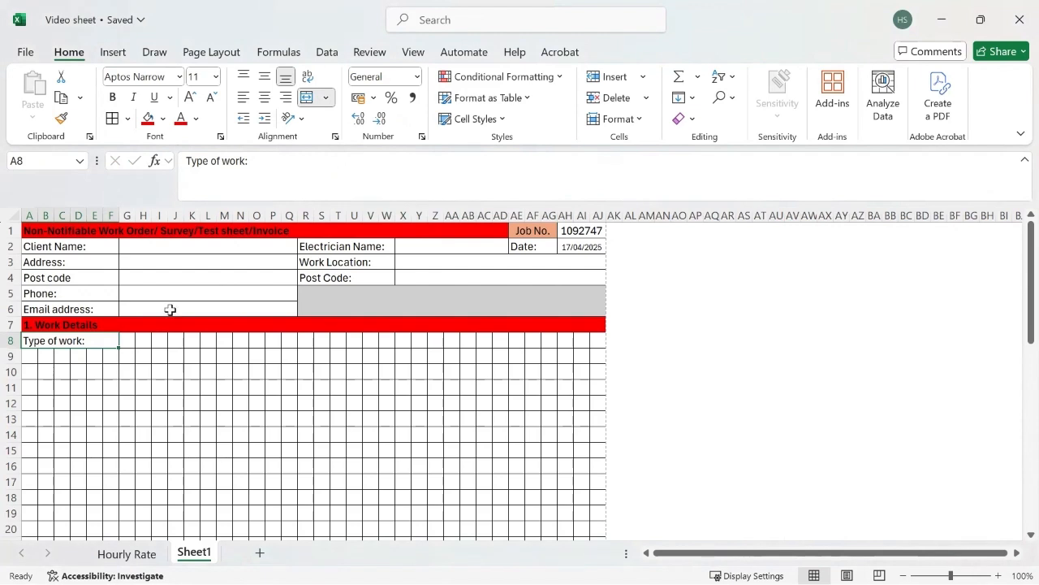
{"action": "left_click_drag", "start_coordinate": [127, 340], "coordinate": [213, 340]}
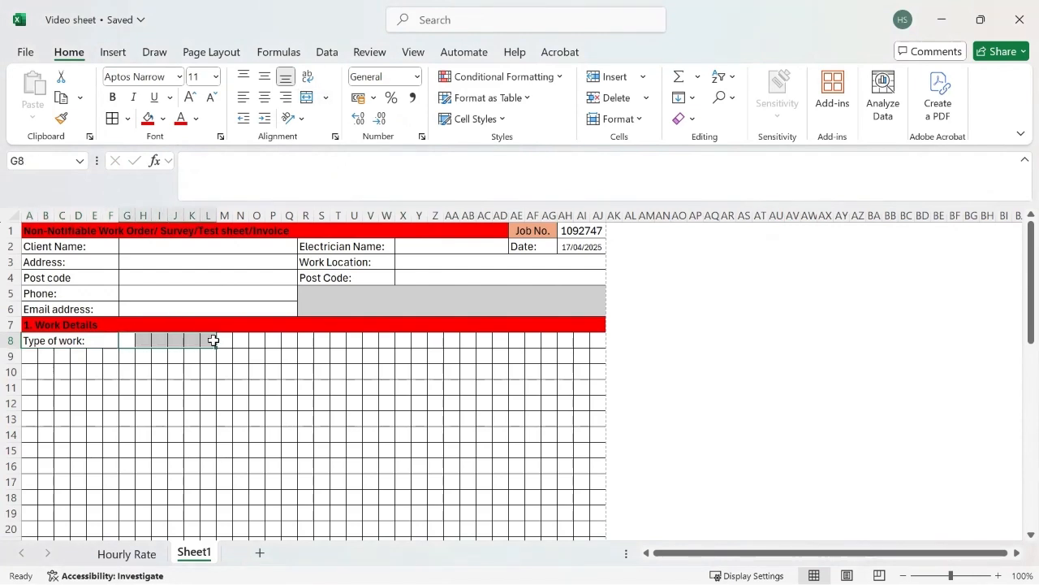
{"action": "left_click", "coordinate": [325, 98]}
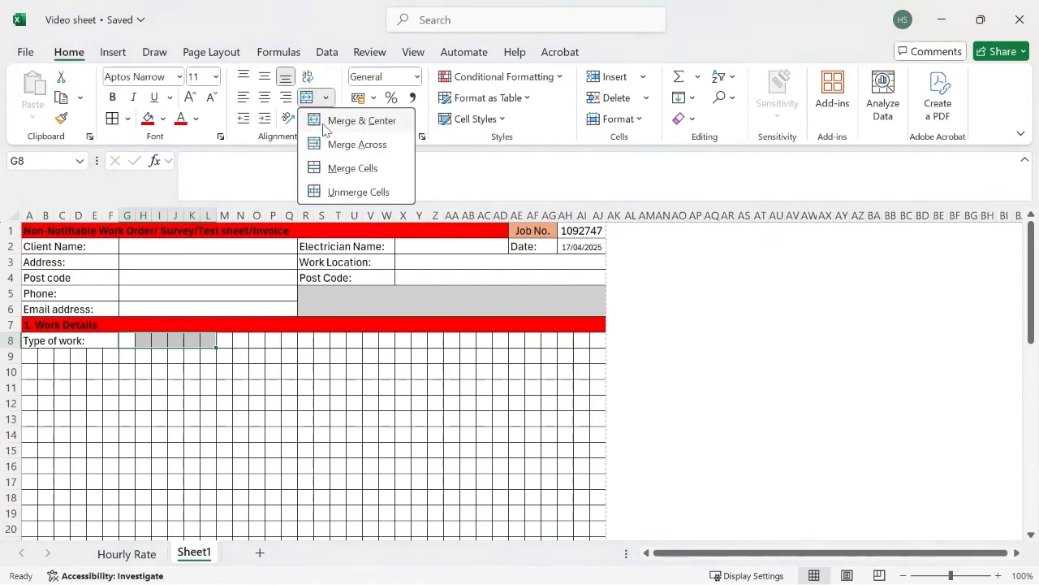
{"action": "left_click", "coordinate": [326, 144]}
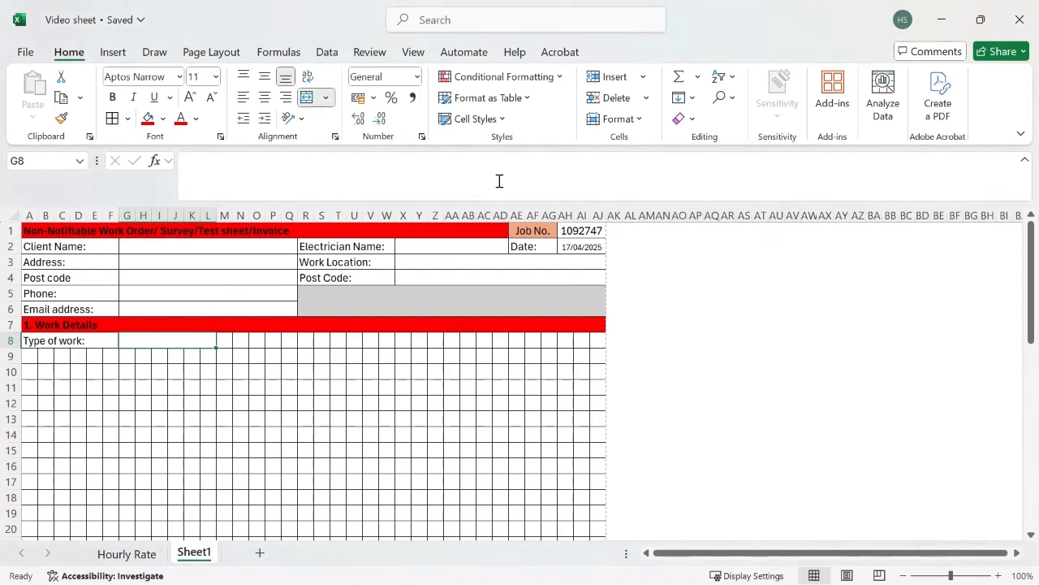
{"action": "left_click", "coordinate": [328, 54]}
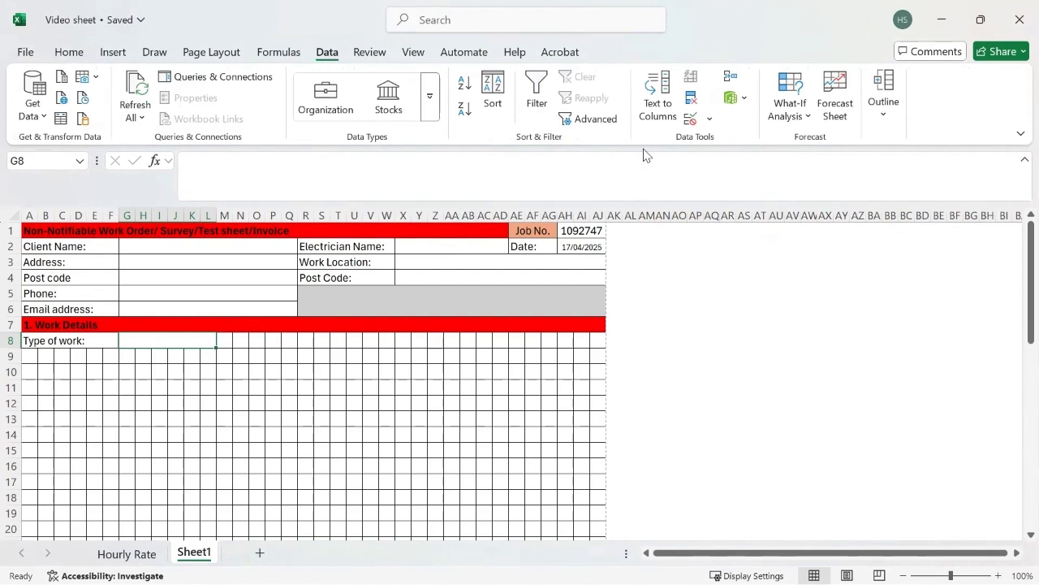
Add List data validation to G8 with the options Fault diagnosis, Alteration and Additions.
{"action": "left_click", "coordinate": [691, 120]}
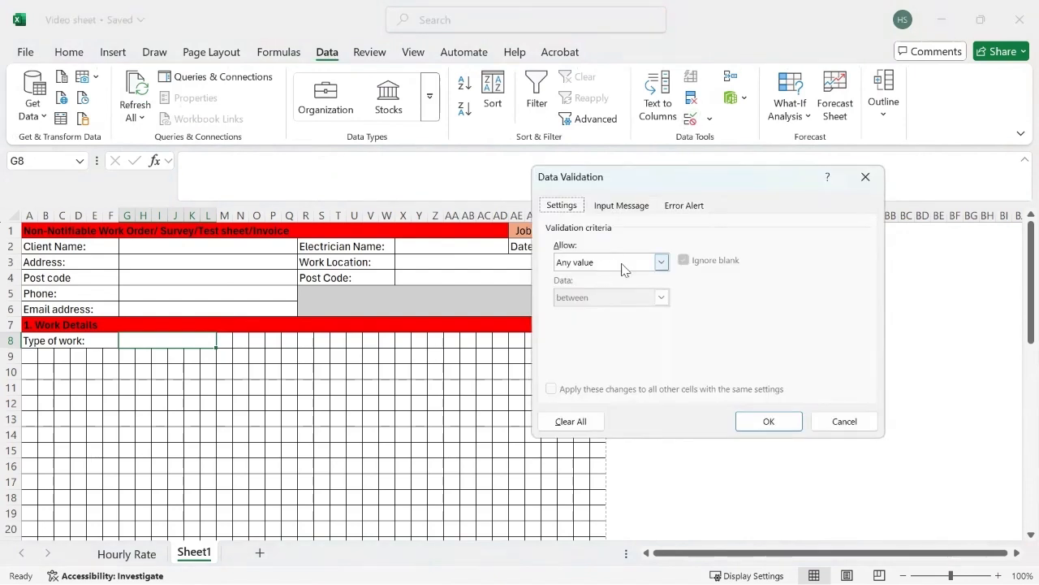
{"action": "left_click", "coordinate": [662, 263]}
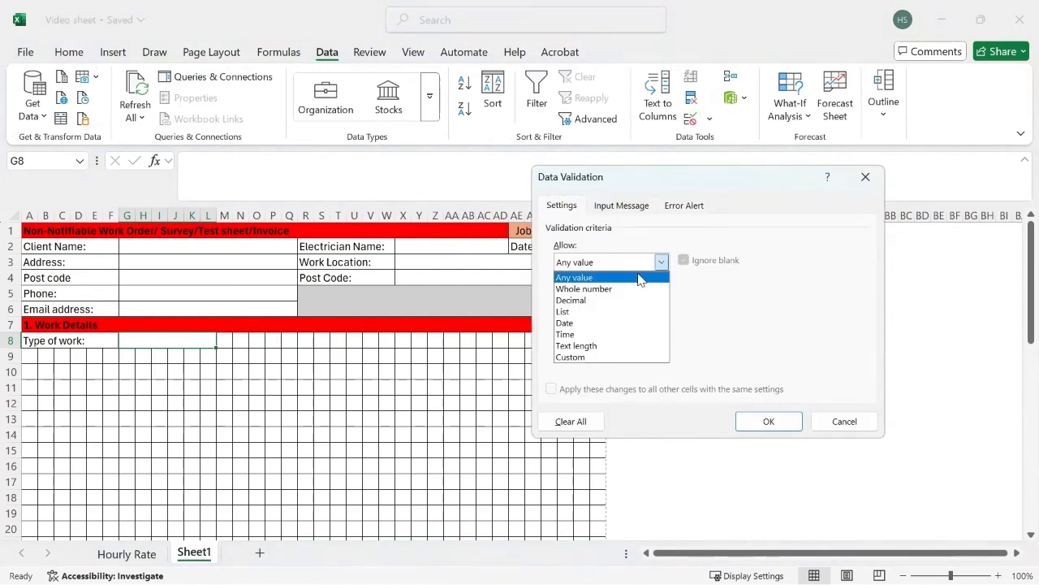
{"action": "left_click", "coordinate": [573, 308]}
{"action": "left_click", "coordinate": [587, 332]}
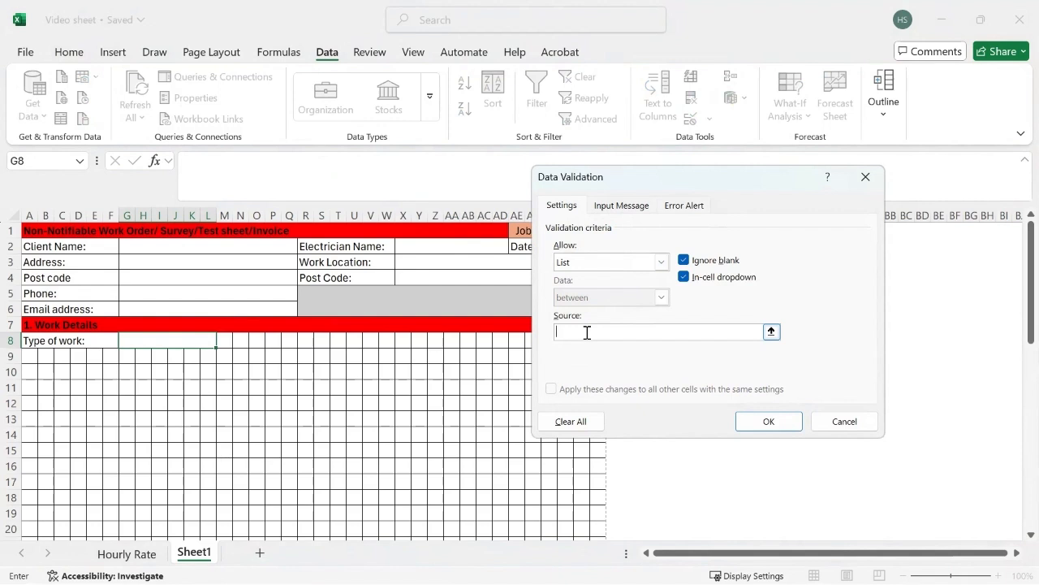
{"action": "type", "text": "Fault diagnosi"}
{"action": "type", "text": "s, Alteration, Additions"}
{"action": "left_click", "coordinate": [758, 420]}
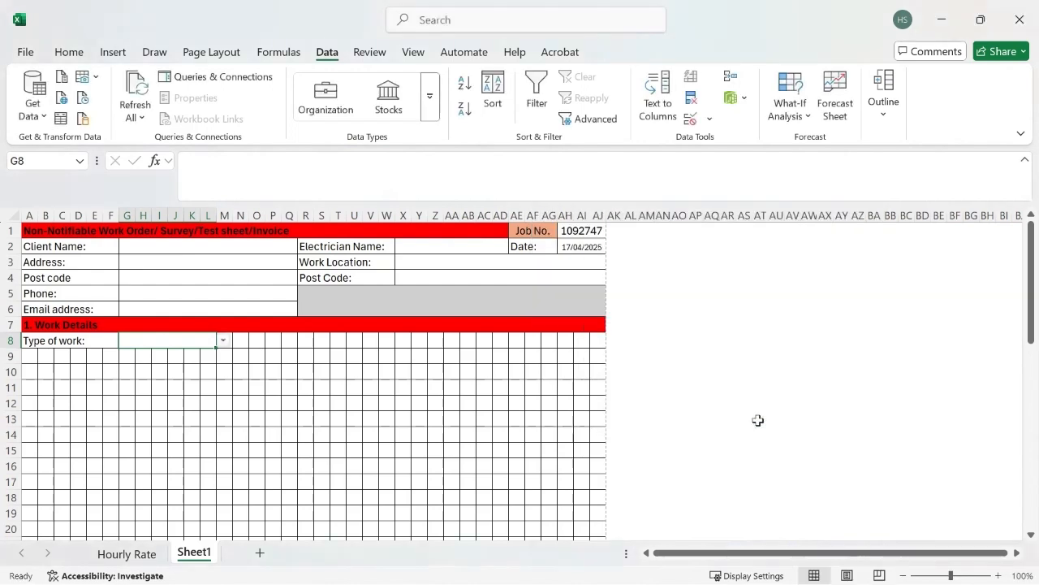
Pick Fault diagnosis from G8's dropdown list.
{"action": "left_click", "coordinate": [223, 341]}
{"action": "left_click", "coordinate": [162, 354]}
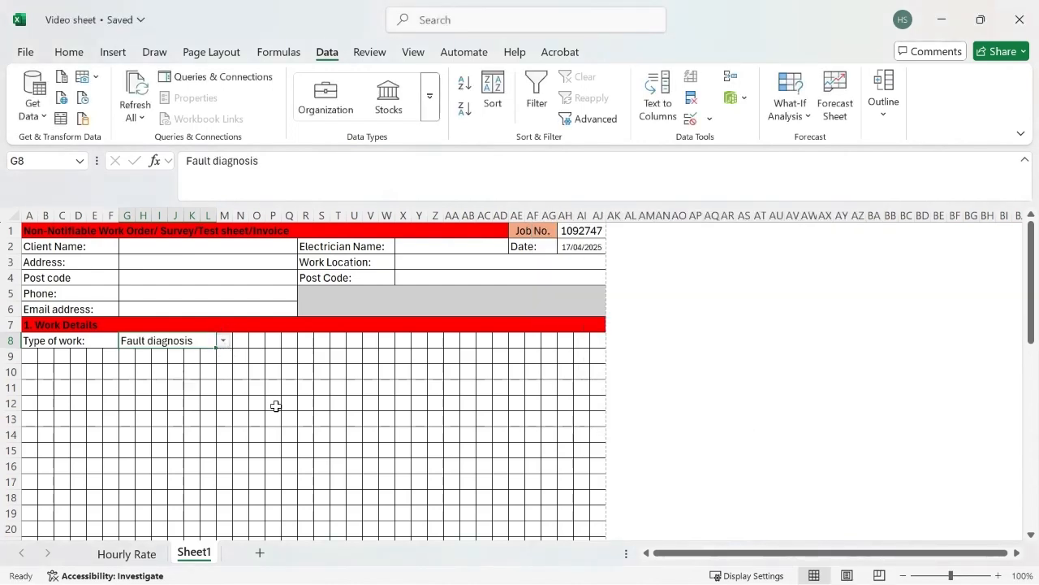
{"action": "left_click", "coordinate": [277, 408]}
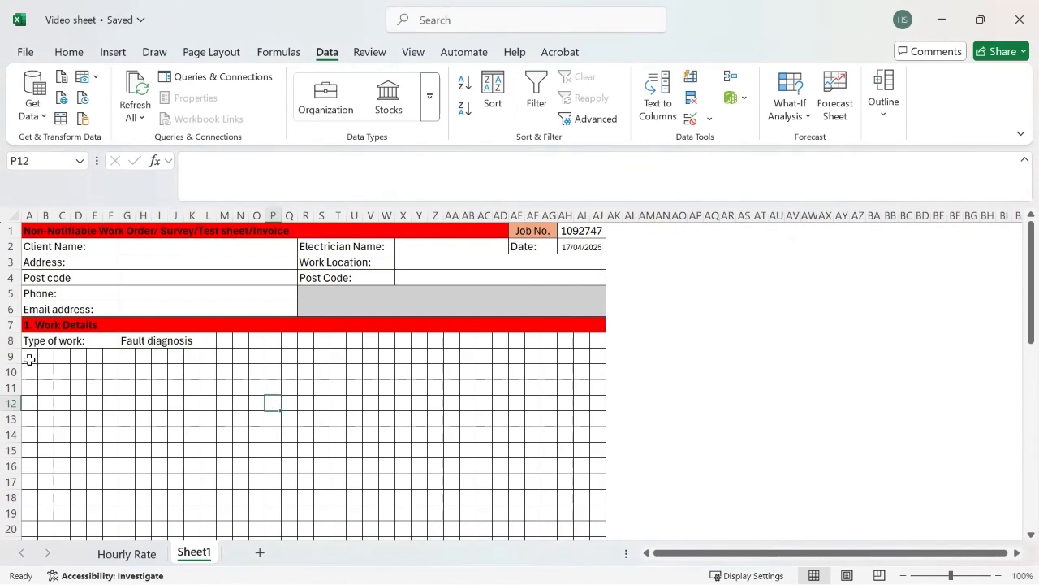
Merge A9:F9 and type the Description label into it.
{"action": "left_click_drag", "start_coordinate": [30, 358], "coordinate": [107, 362]}
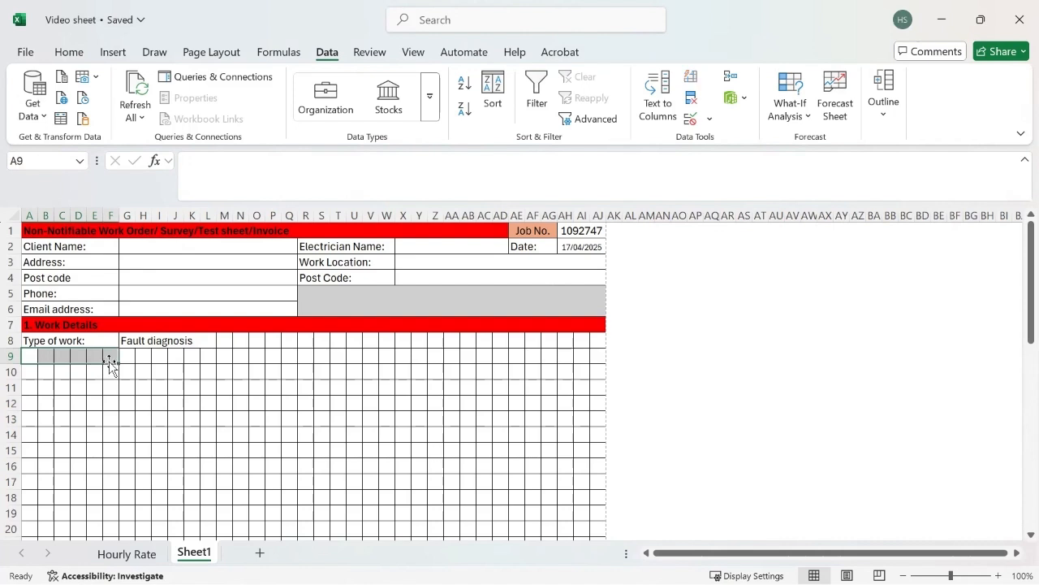
{"action": "left_click", "coordinate": [69, 55]}
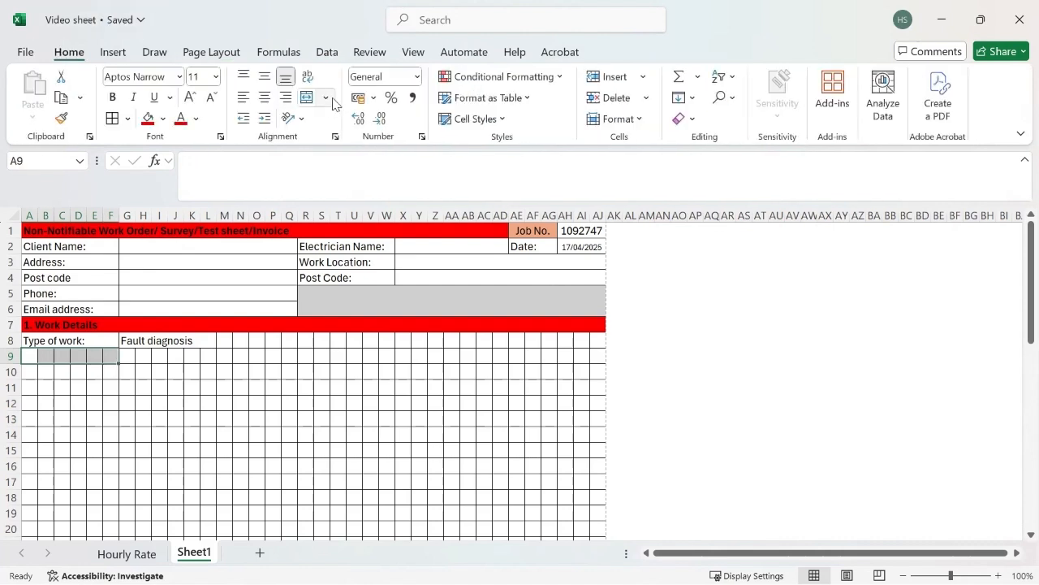
{"action": "left_click", "coordinate": [326, 99]}
{"action": "left_click", "coordinate": [351, 144]}
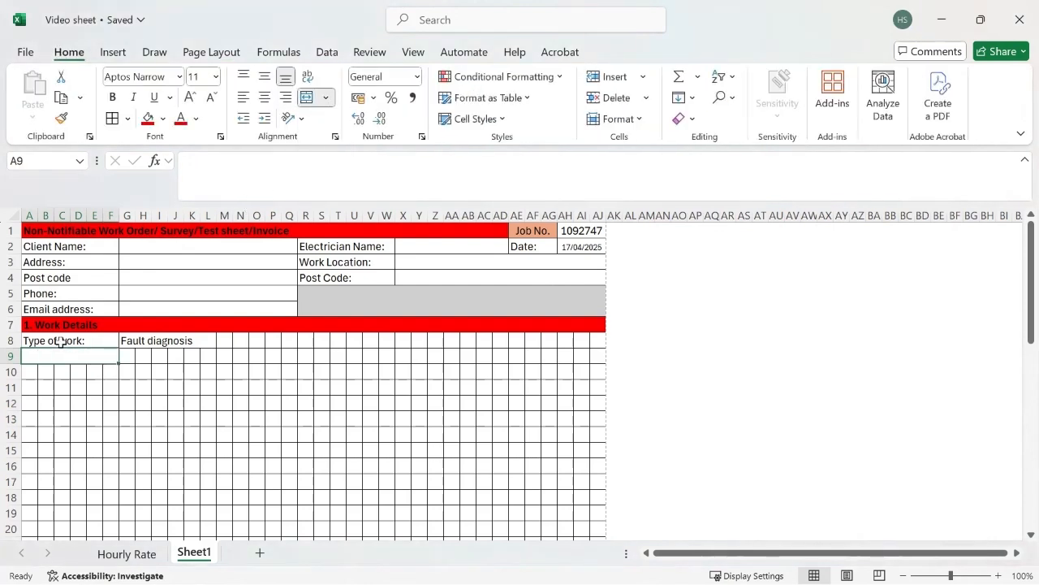
{"action": "type", "text": "Description:"}
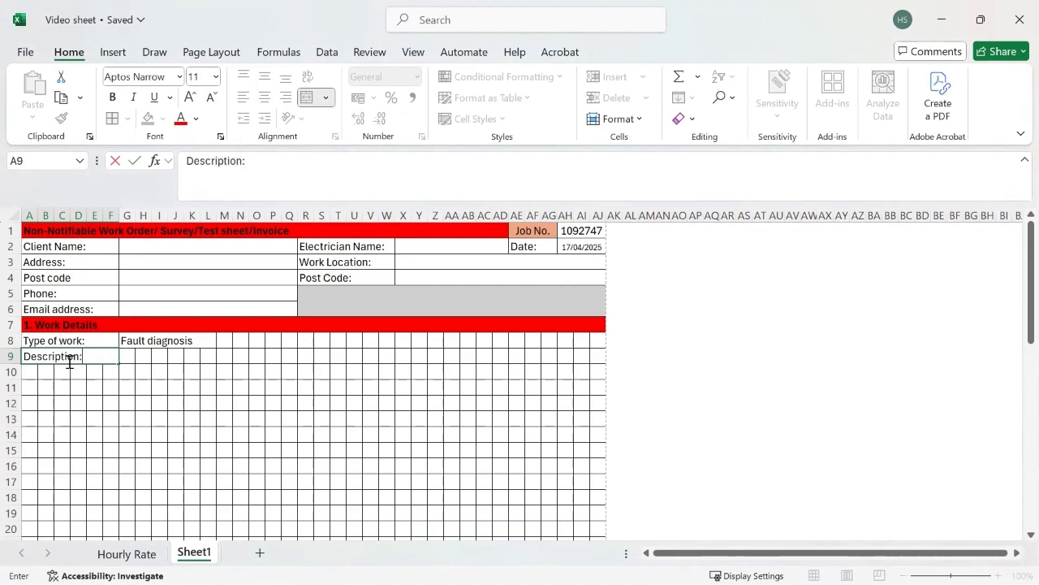
{"action": "left_click", "coordinate": [73, 372]}
Merge G9:AJ9 into one wide description entry area.
{"action": "left_click_drag", "start_coordinate": [125, 354], "coordinate": [599, 355]}
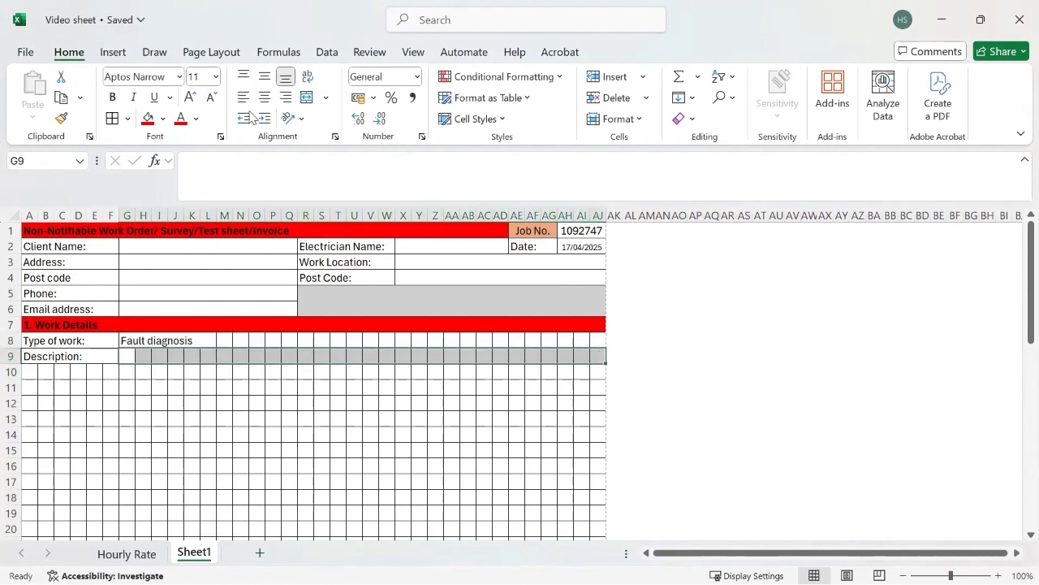
{"action": "left_click", "coordinate": [326, 97]}
{"action": "left_click", "coordinate": [339, 144]}
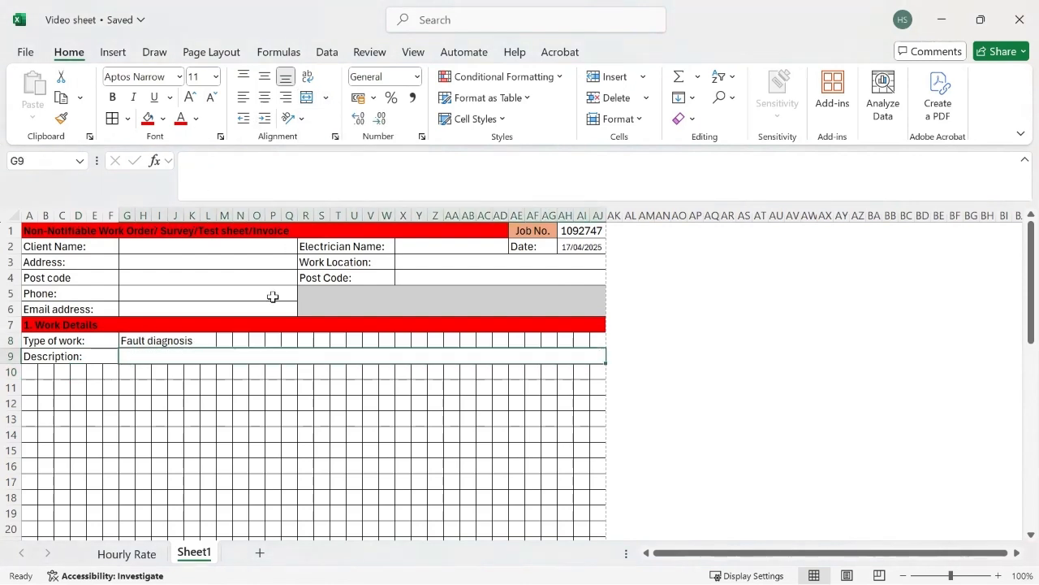
Merge the spare M8:AJ8 cells into one and shade them grey.
{"action": "left_click_drag", "start_coordinate": [224, 340], "coordinate": [598, 340]}
{"action": "left_click", "coordinate": [306, 99]}
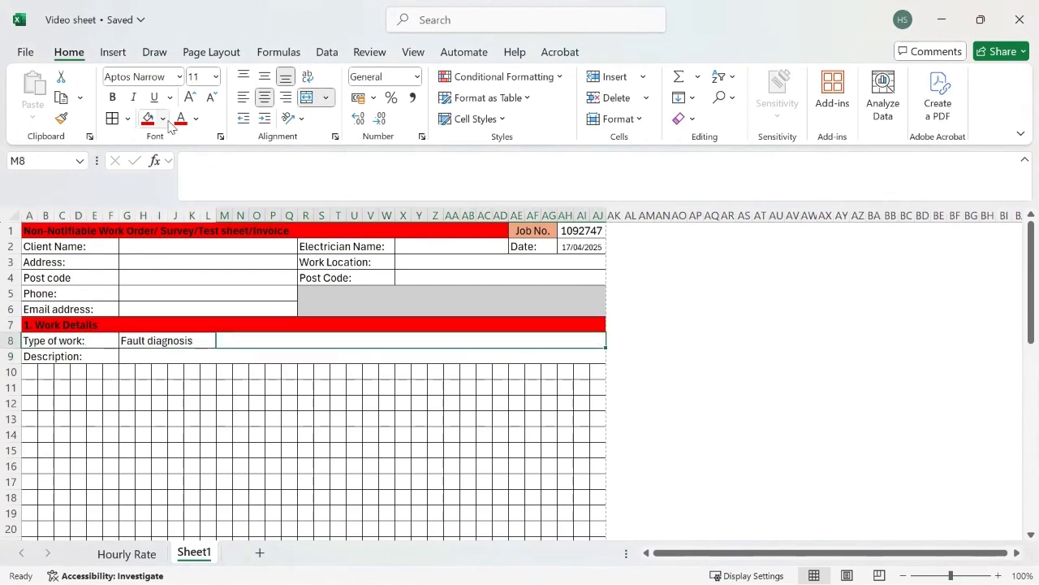
{"action": "left_click", "coordinate": [162, 119]}
{"action": "left_click", "coordinate": [198, 228]}
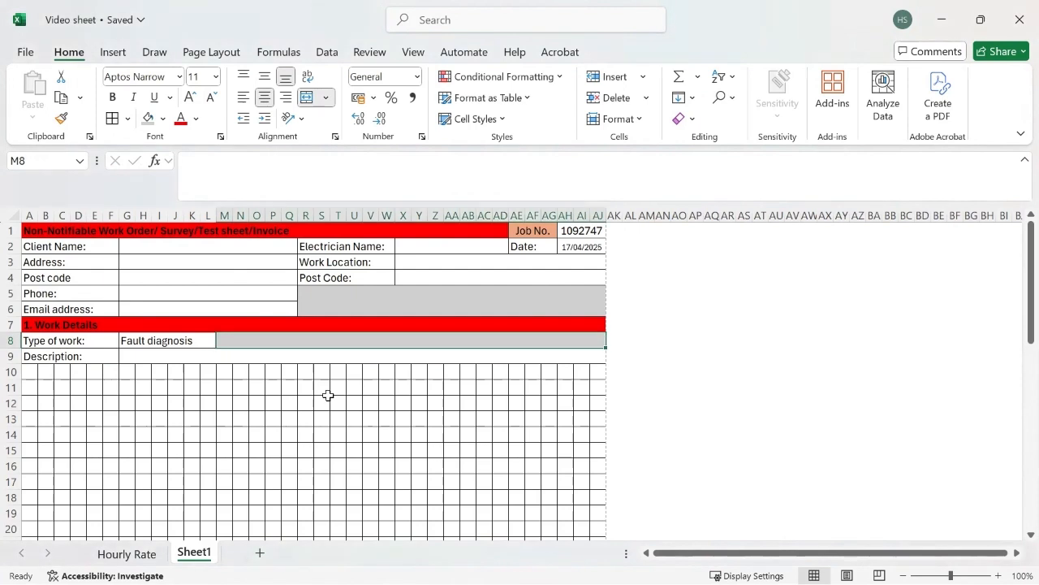
{"action": "left_click", "coordinate": [146, 355]}
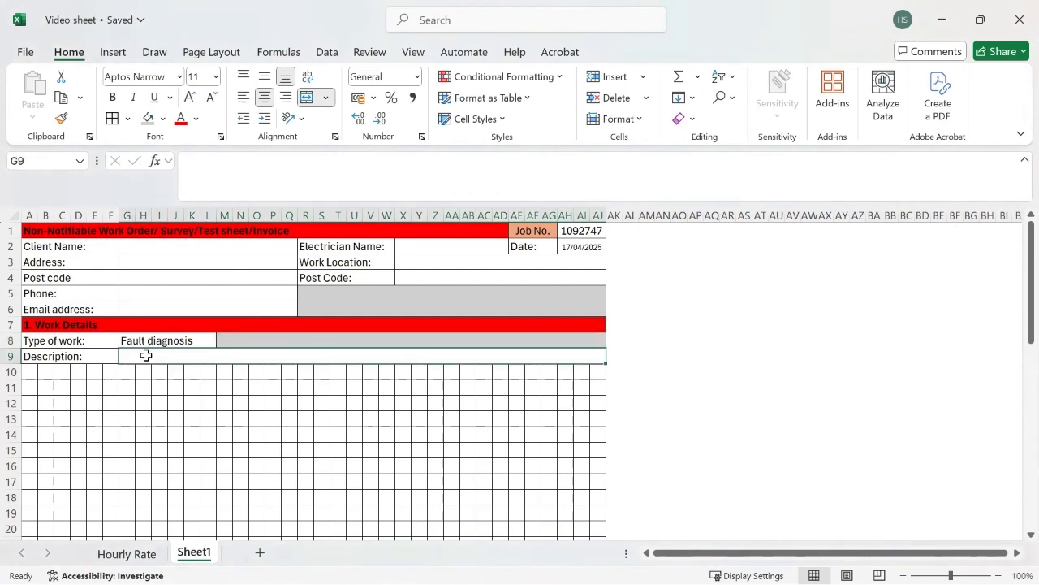
{"action": "left_click", "coordinate": [60, 356]}
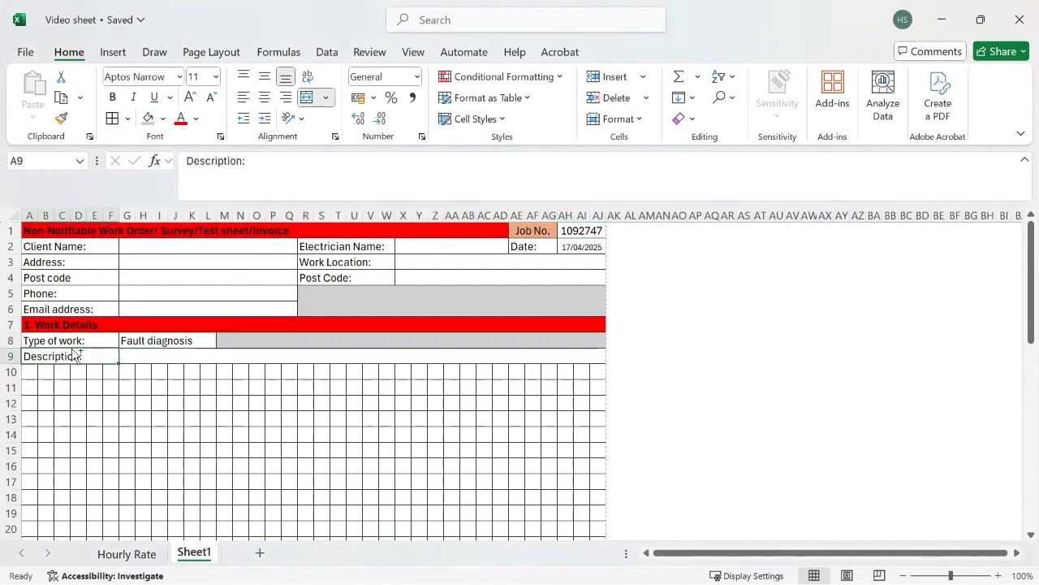
Multi-select all field label cells in A2:A9, R2:R4 and AE2, excluding Job No.
{"action": "left_click", "coordinate": [73, 340], "text": "ctrl"}
{"action": "left_click", "coordinate": [80, 310], "text": "ctrl"}
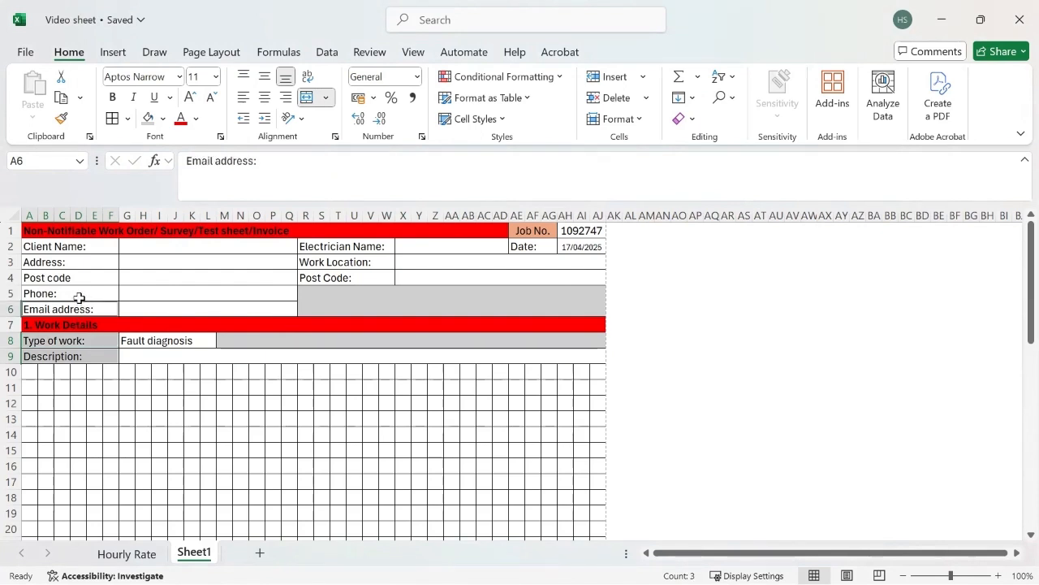
{"action": "left_click", "coordinate": [79, 294], "text": "ctrl"}
{"action": "left_click_drag", "start_coordinate": [81, 279], "coordinate": [88, 255]}
{"action": "left_click", "coordinate": [89, 256], "text": "ctrl"}
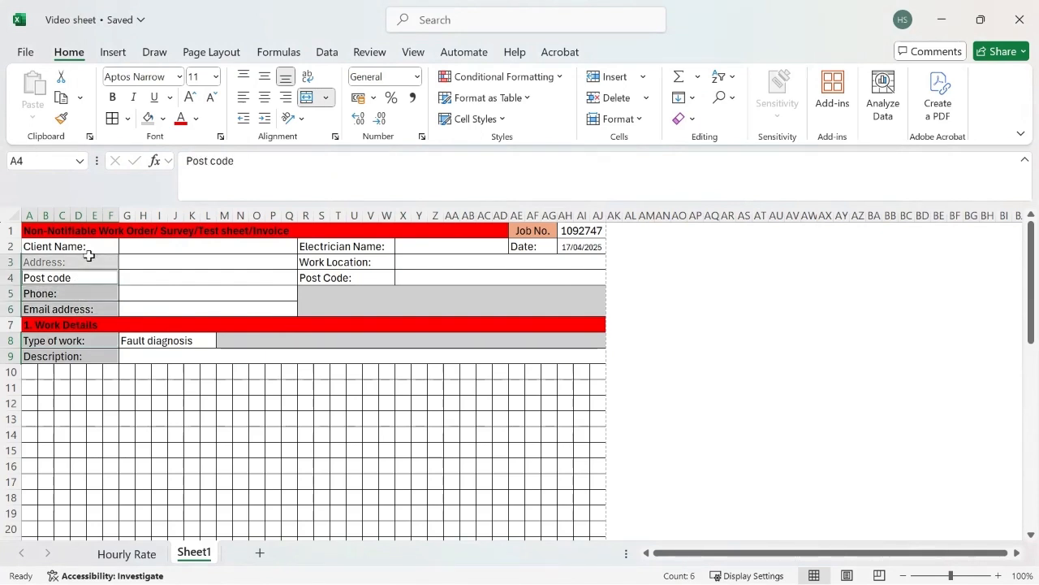
{"action": "left_click", "coordinate": [87, 246], "text": "ctrl"}
{"action": "left_click", "coordinate": [91, 267], "text": "ctrl"}
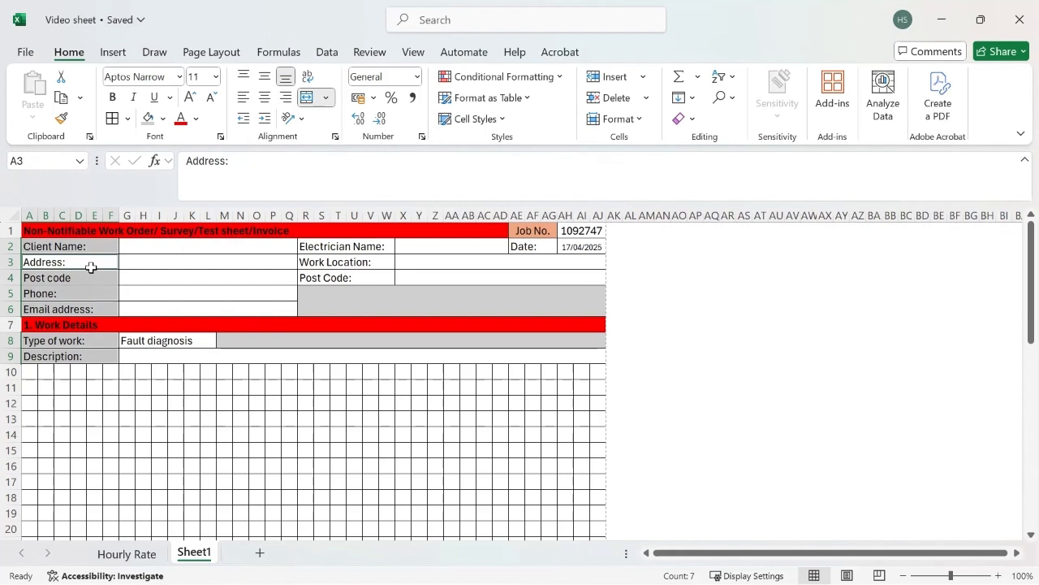
{"action": "left_click", "coordinate": [328, 248], "text": "ctrl"}
{"action": "left_click", "coordinate": [330, 261], "text": "ctrl"}
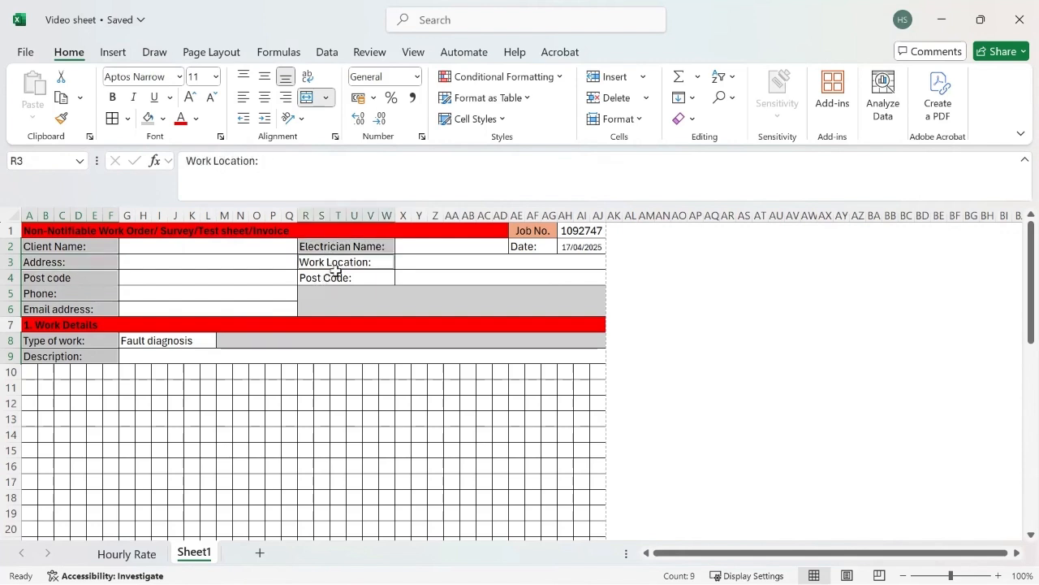
{"action": "left_click", "coordinate": [334, 276], "text": "ctrl"}
{"action": "left_click", "coordinate": [540, 246], "text": "ctrl"}
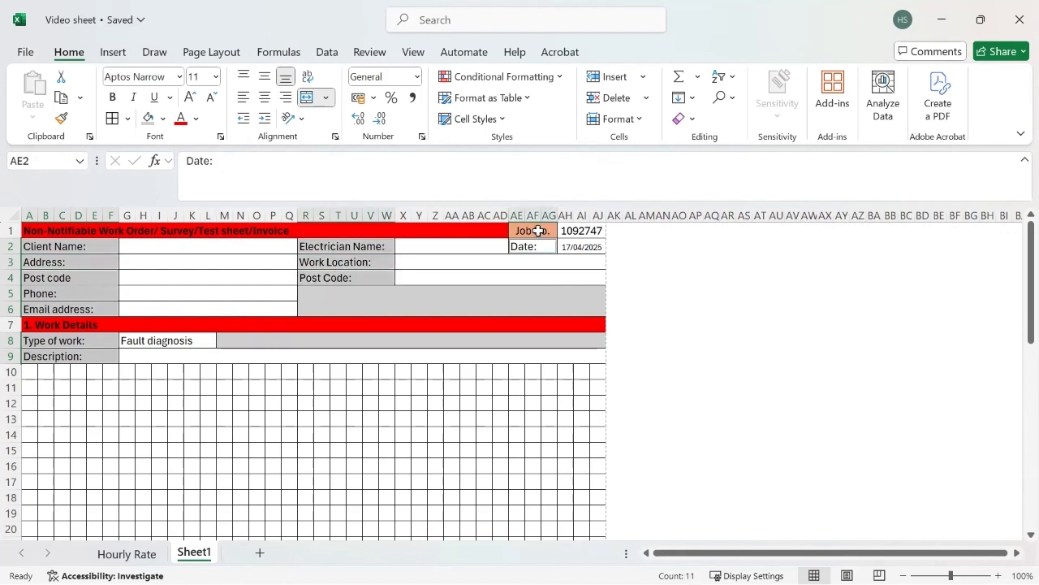
{"action": "left_click", "coordinate": [534, 231], "text": "ctrl"}
{"action": "left_click", "coordinate": [538, 227], "text": "ctrl"}
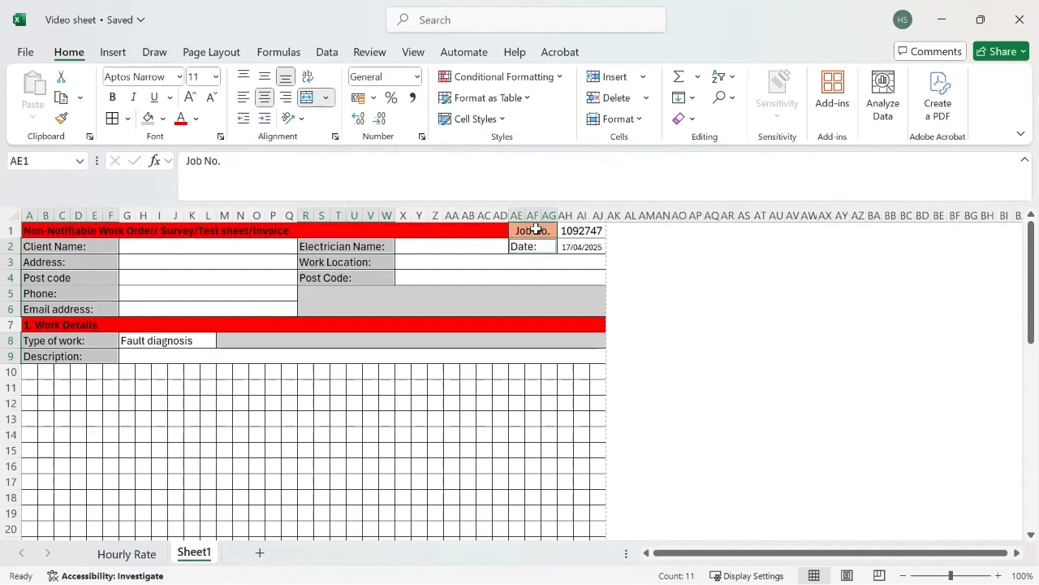
Give the selected labels a grey fill and bold text.
{"action": "left_click", "coordinate": [148, 118]}
{"action": "left_click", "coordinate": [111, 96]}
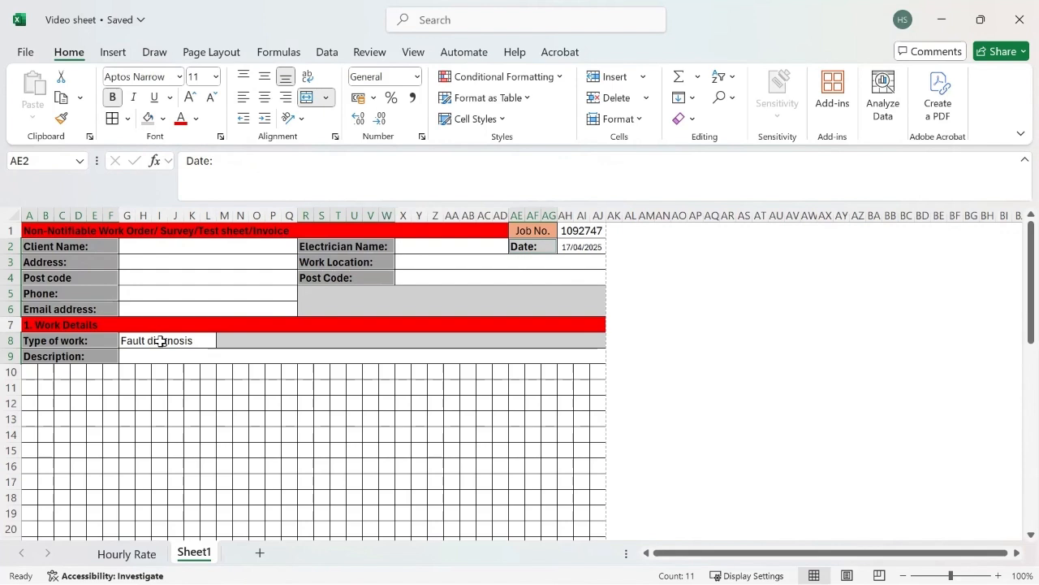
{"action": "left_click", "coordinate": [123, 375]}
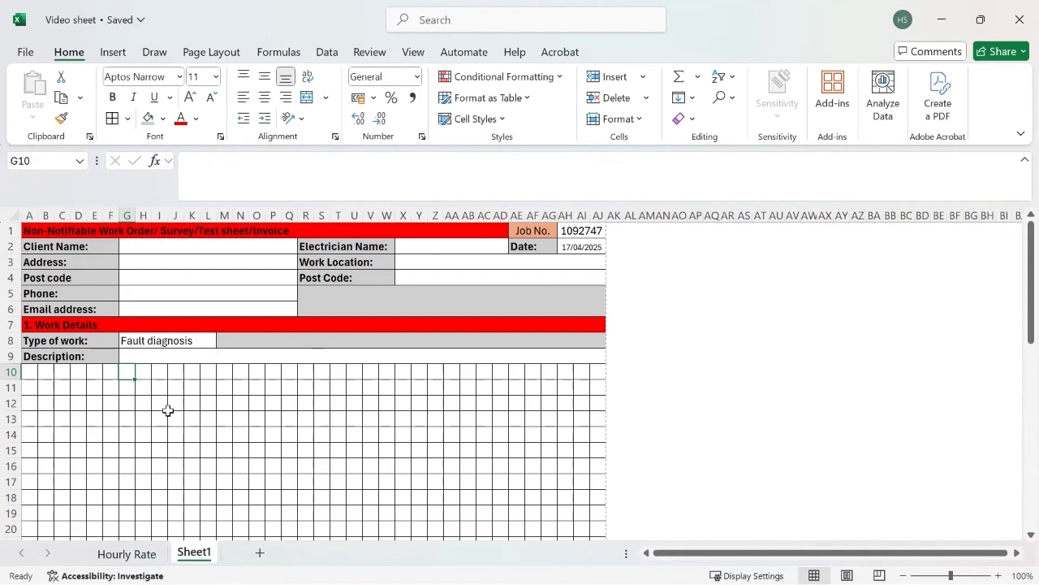
Enter the G9 description, changing 'make safe' to 'isolate' so it reads 'Diagnose and locate, isolate or repair if possible'.
{"action": "left_click", "coordinate": [167, 356]}
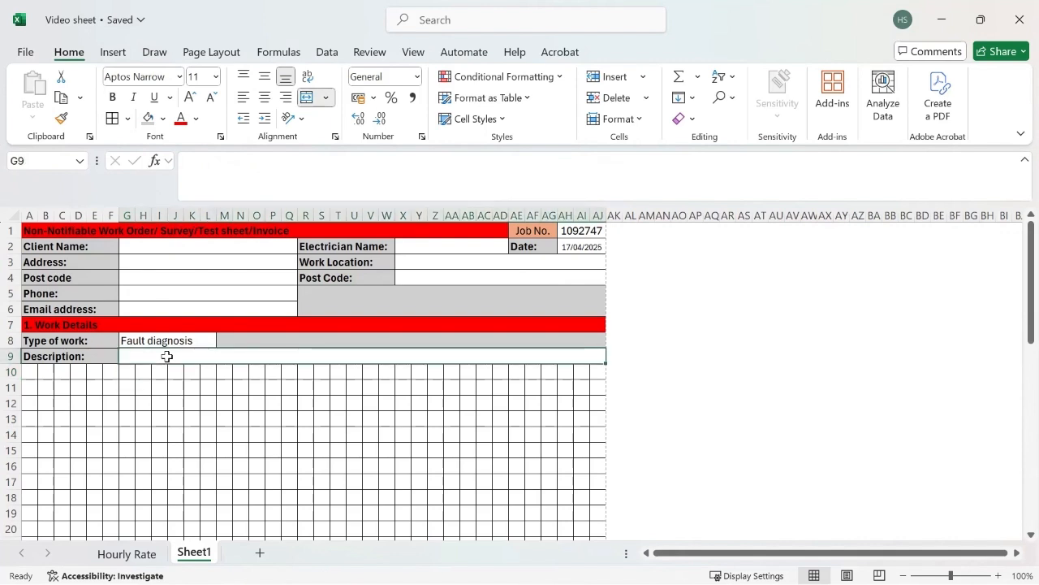
{"action": "type", "text": "Diagn"}
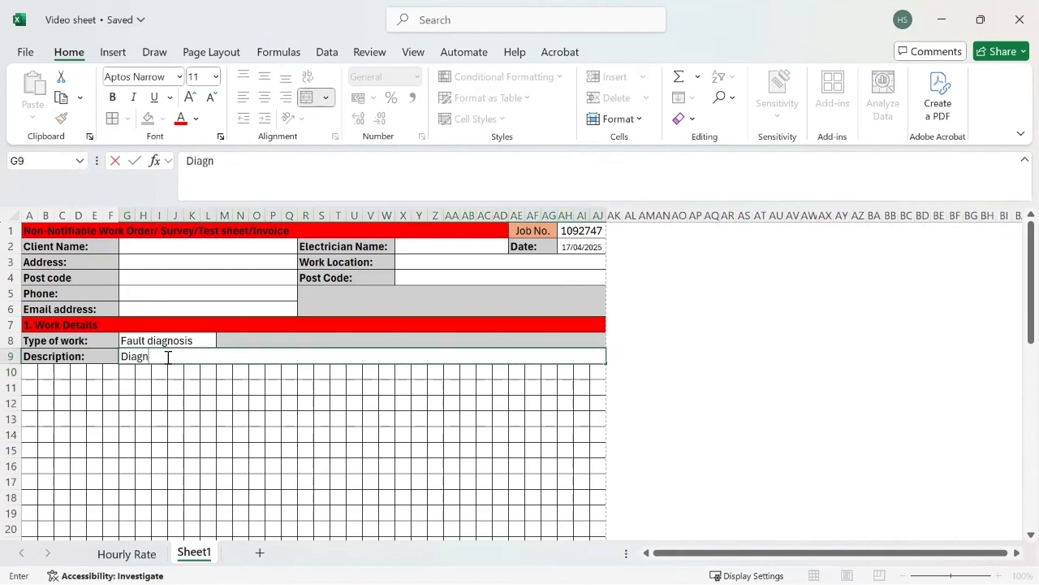
{"action": "type", "text": "ose and locate"}
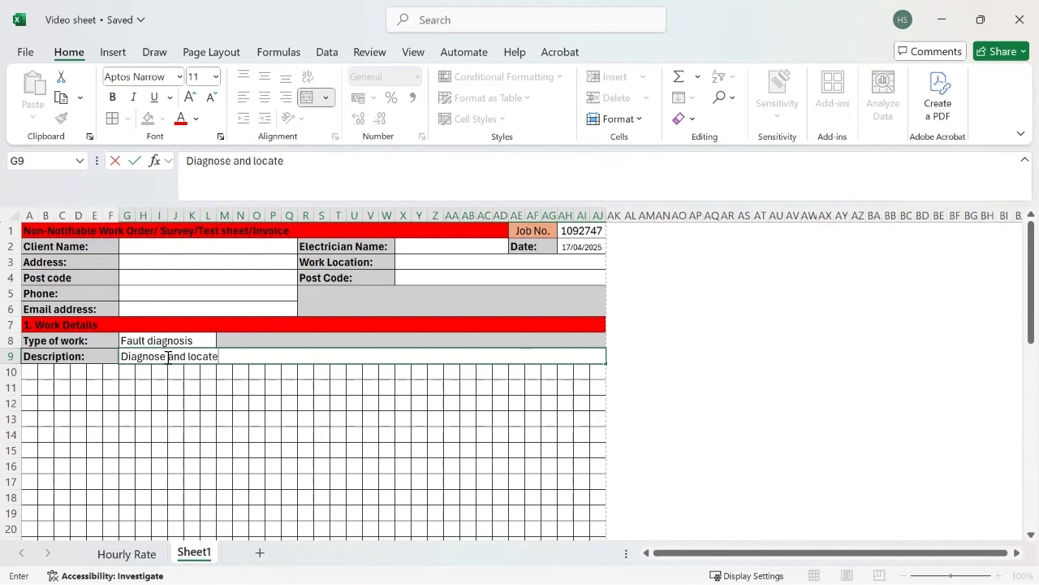
{"action": "type", "text": ", make"}
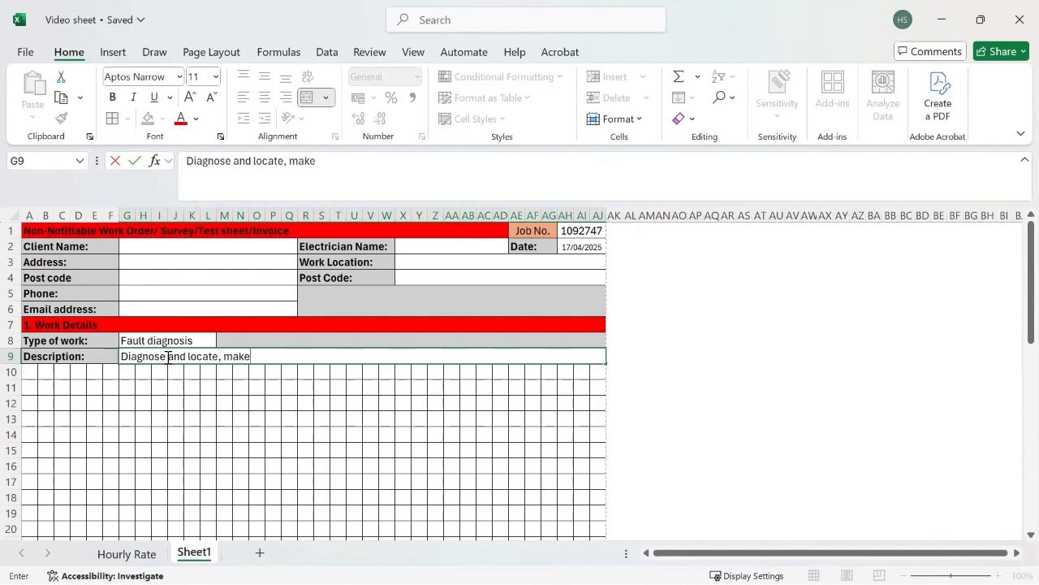
{"action": "type", "text": " safe or repair"}
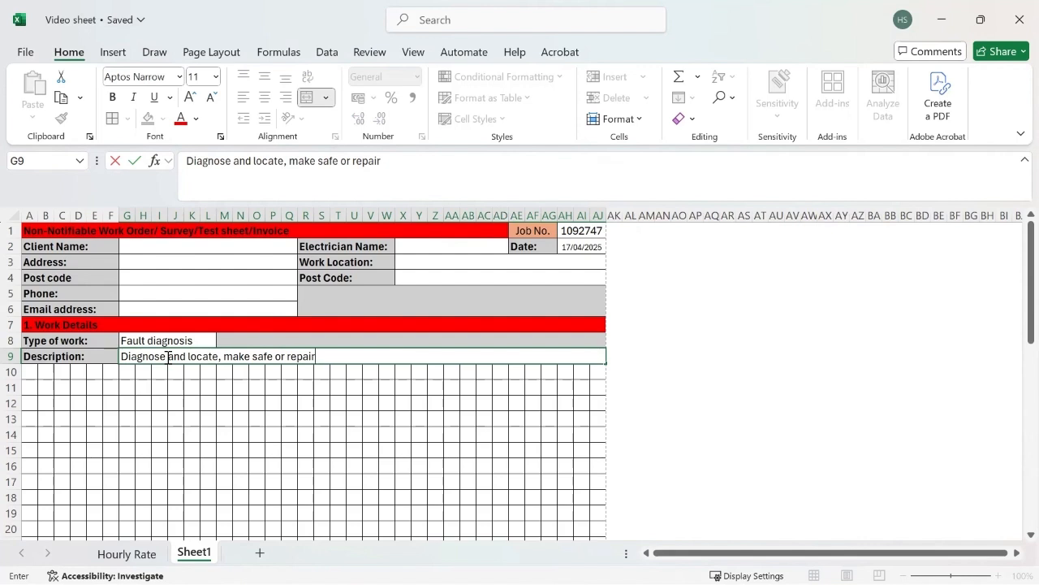
{"action": "type", "text": " if possible"}
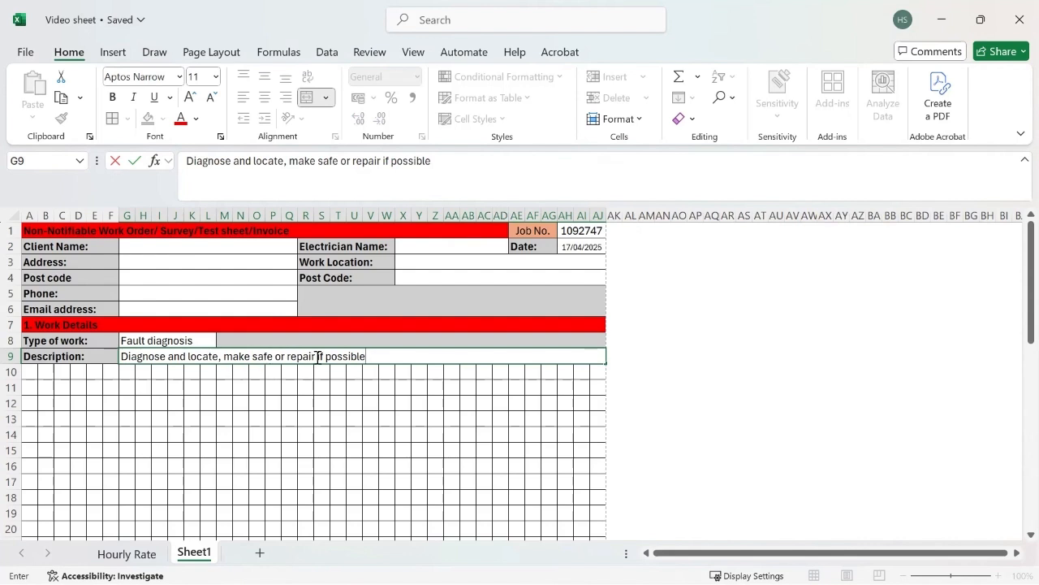
{"action": "left_click", "coordinate": [273, 357]}
{"action": "key", "text": "BackSpace"}
{"action": "key", "text": "BackSpace"}
{"action": "key", "text": "BackSpace"}
{"action": "key", "text": "BackSpace"}
{"action": "key", "text": "BackSpace"}
{"action": "key", "text": "BackSpace"}
{"action": "key", "text": "BackSpace"}
{"action": "key", "text": "BackSpace"}
{"action": "key", "text": "BackSpace"}
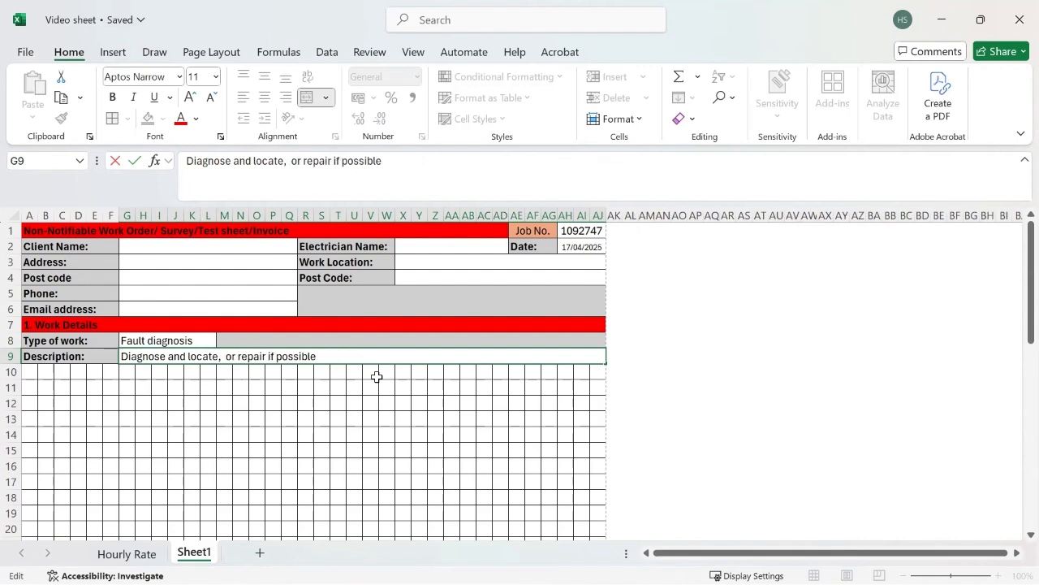
{"action": "type", "text": "isolate"}
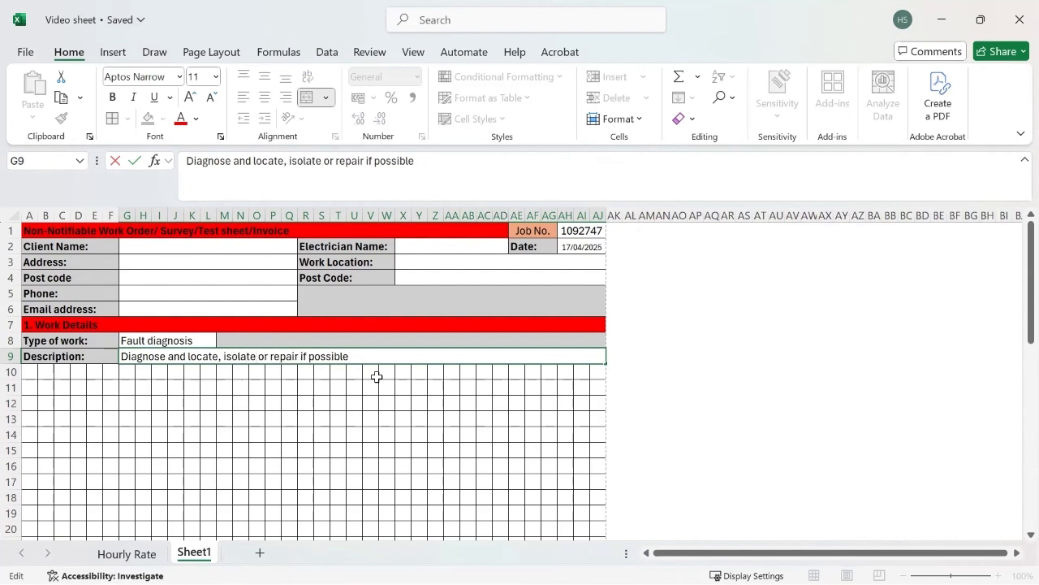
{"action": "left_click", "coordinate": [142, 389]}
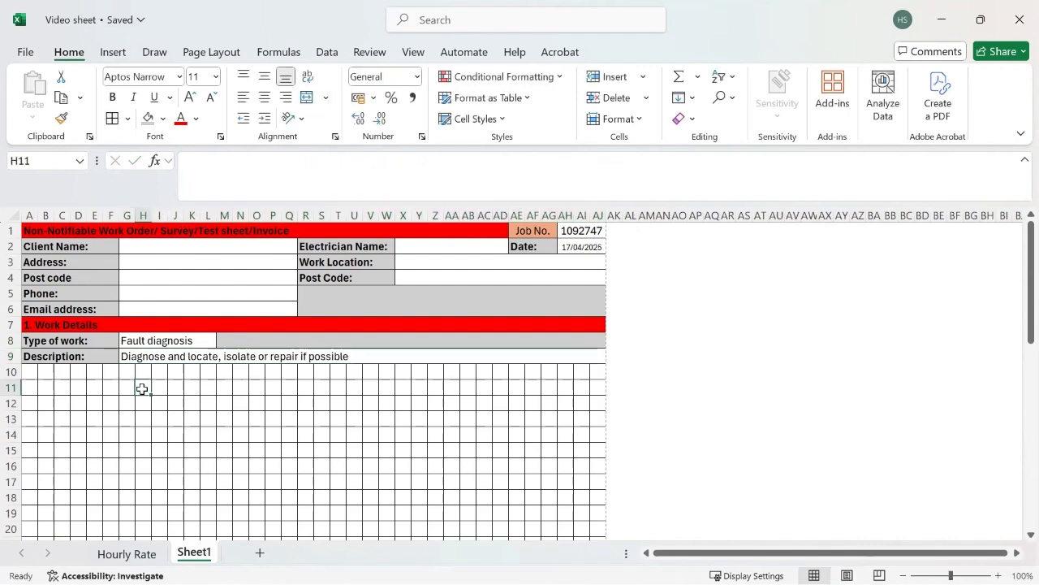